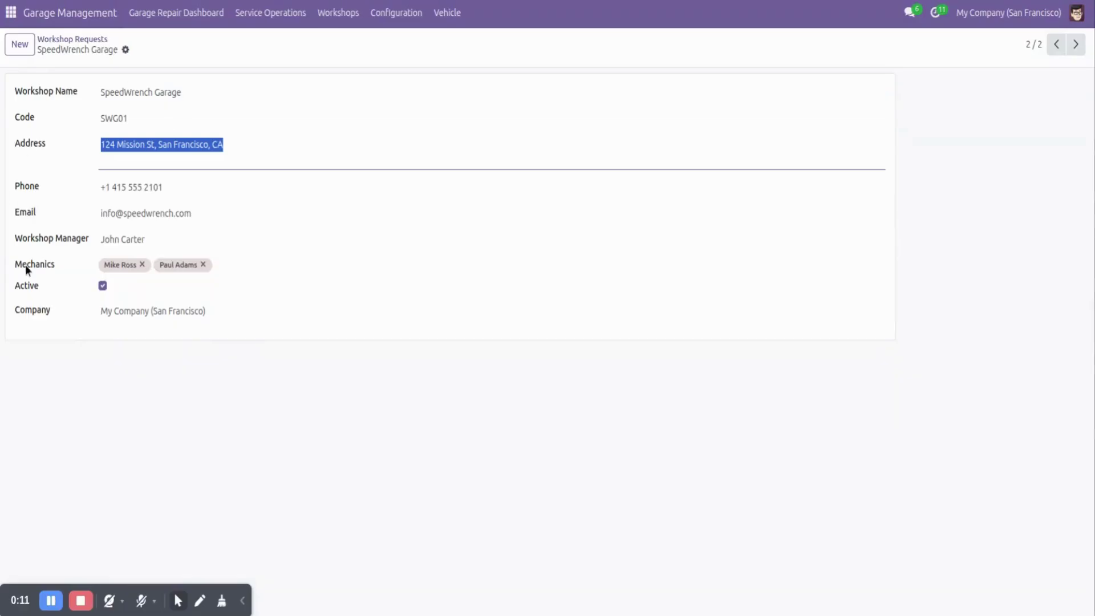
# Step: Open the service request's Tesla Model 3 vehicle record and set its garage customer to the same contact as the driver
pyautogui.click(51, 600)
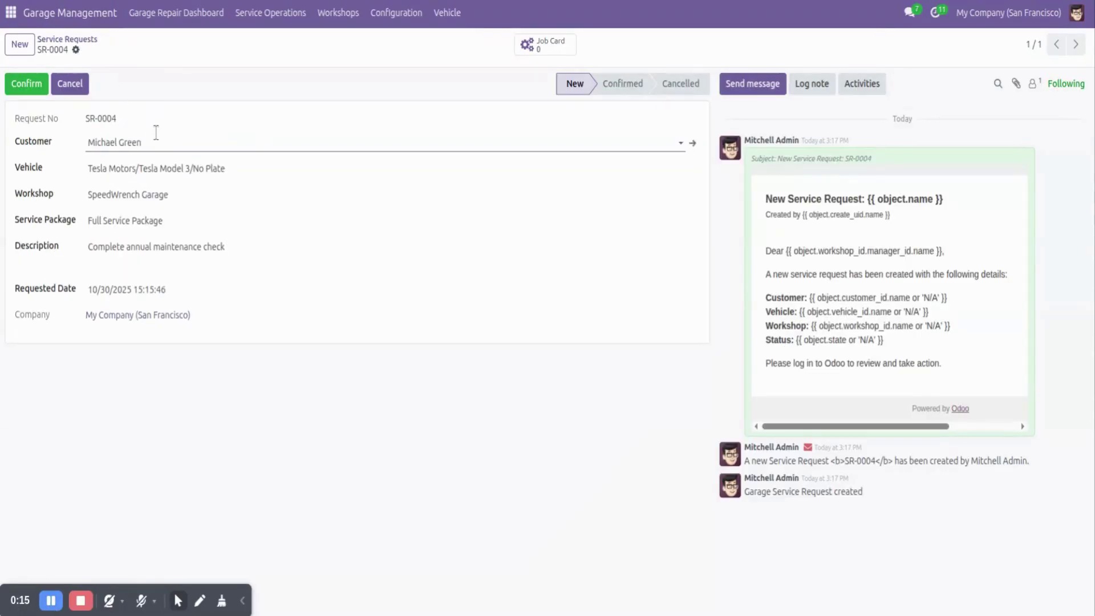
pyautogui.click(250, 170)
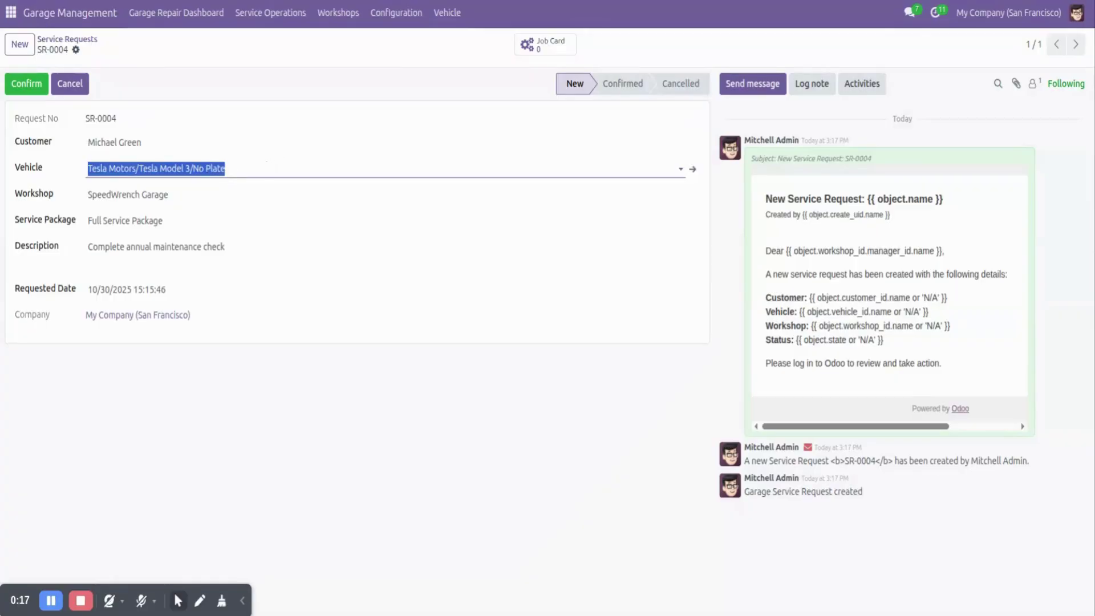
pyautogui.click(692, 169)
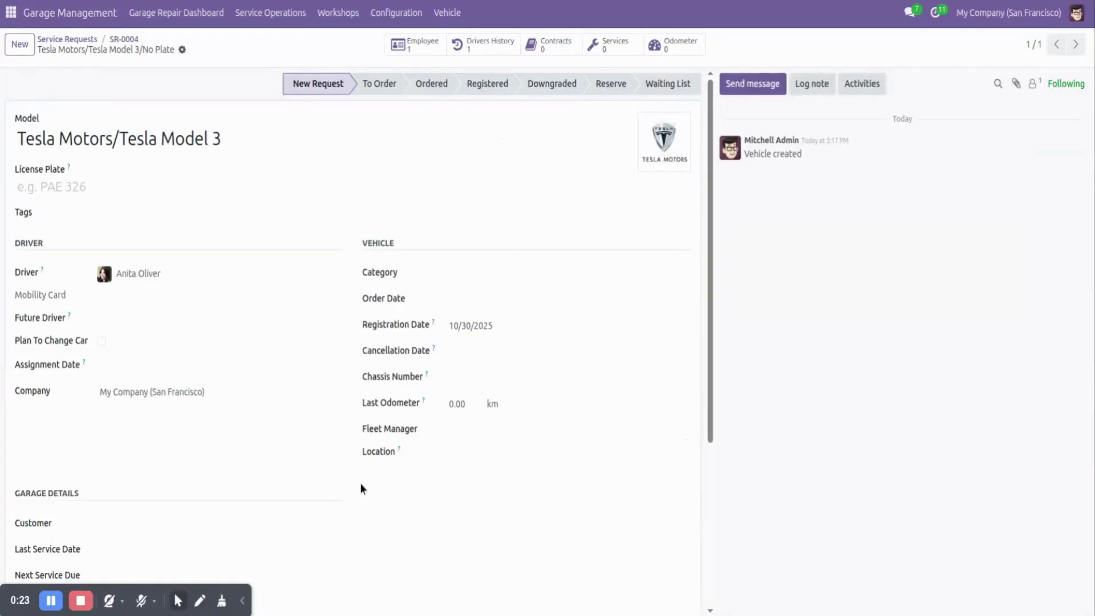
pyautogui.scroll(-2, 409, 451)
pyautogui.click(154, 447)
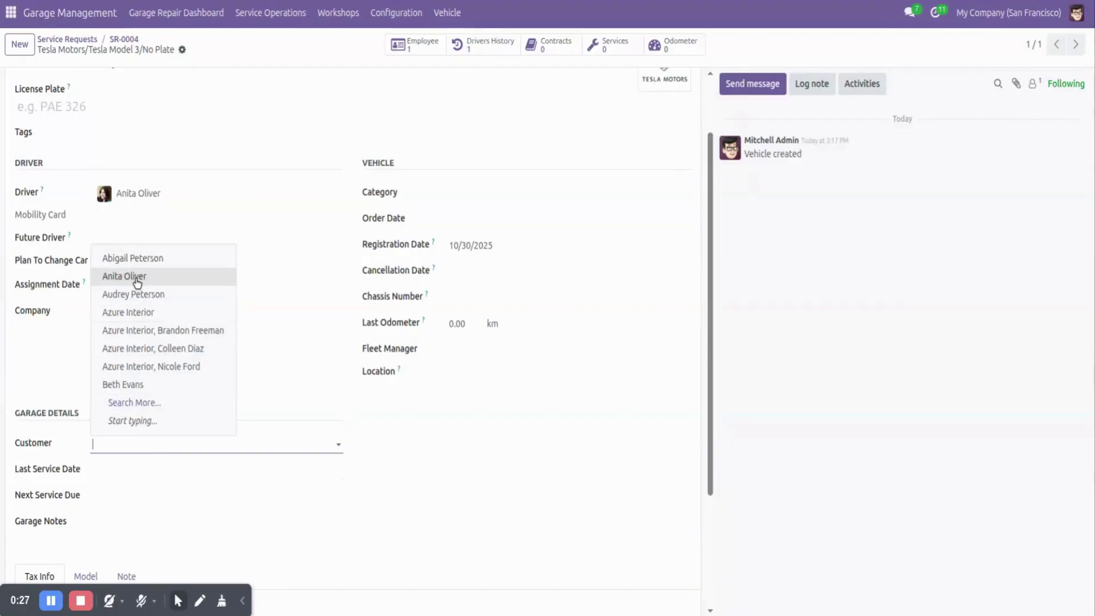
pyautogui.click(137, 283)
# Step: Set the vehicle's last service date to 11/29/2025 in the garage details
pyautogui.click(149, 477)
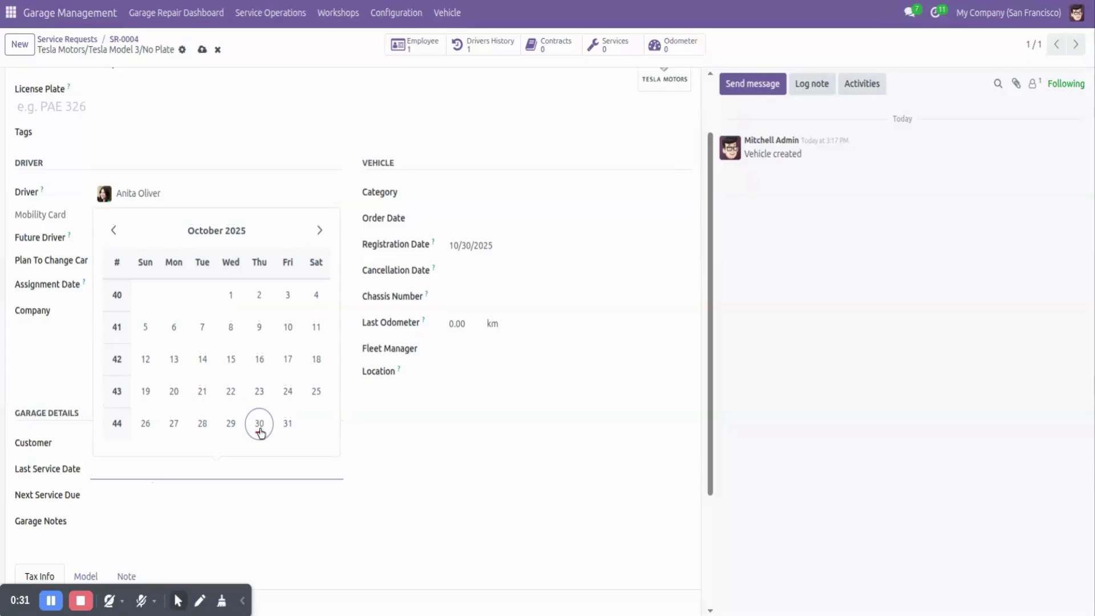
pyautogui.click(319, 231)
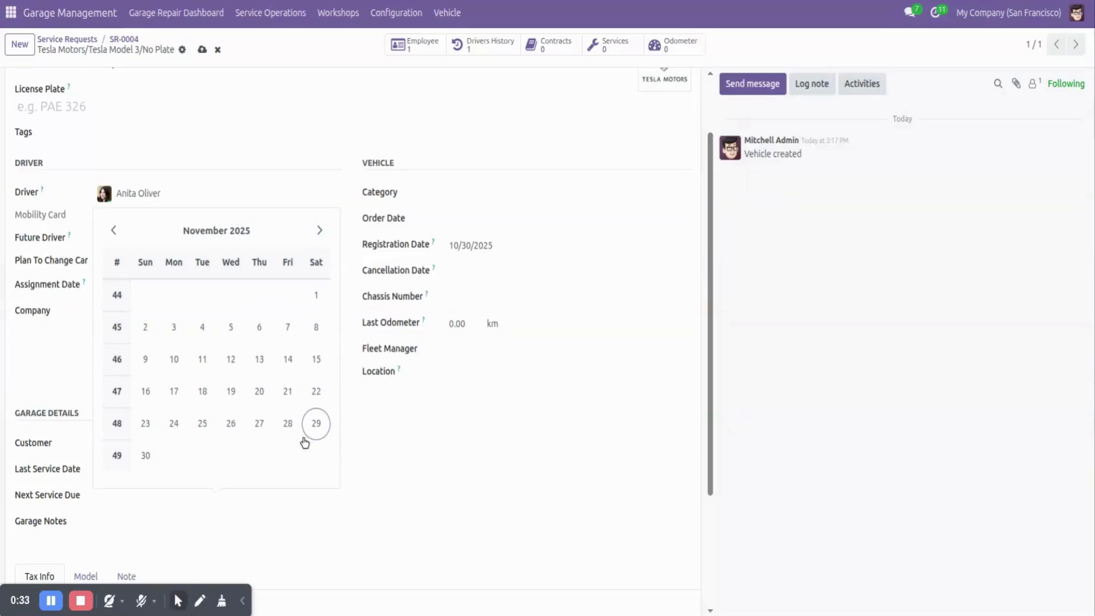
pyautogui.click(316, 425)
pyautogui.click(127, 500)
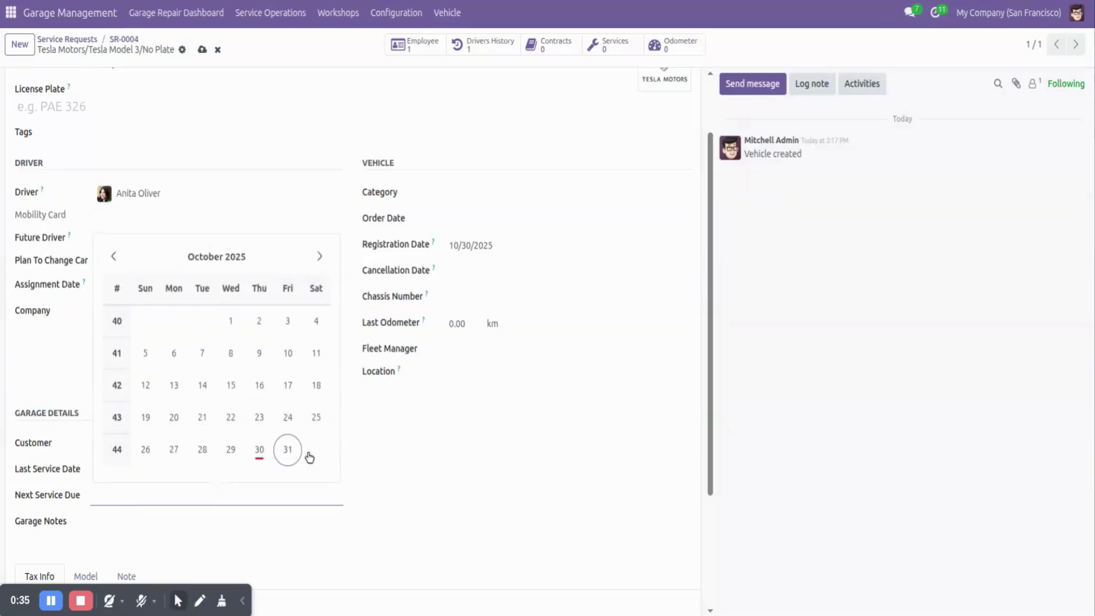
pyautogui.click(319, 256)
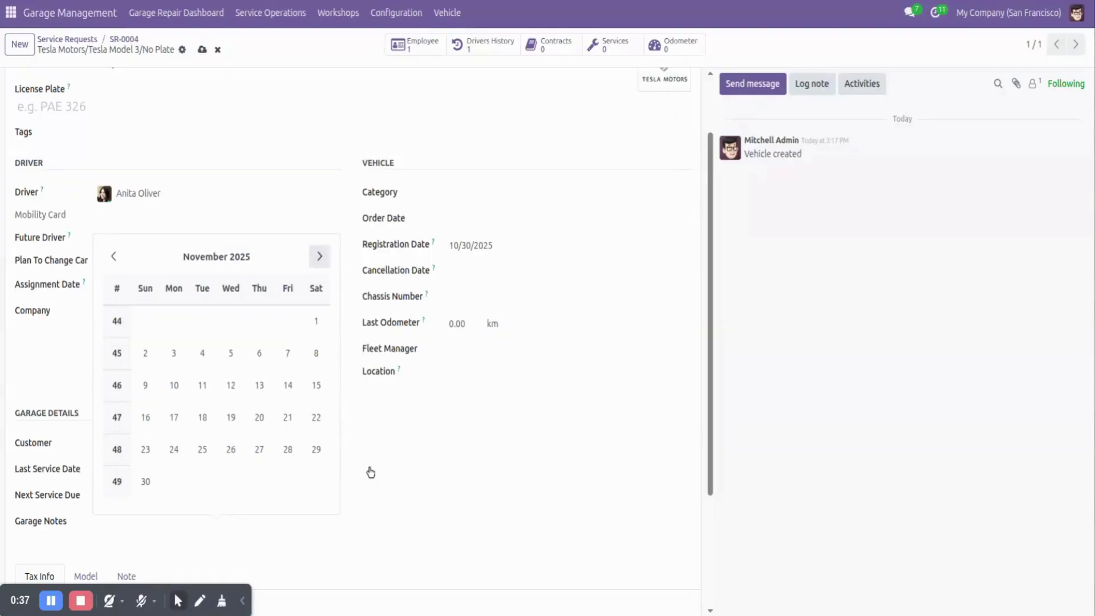
pyautogui.click(350, 518)
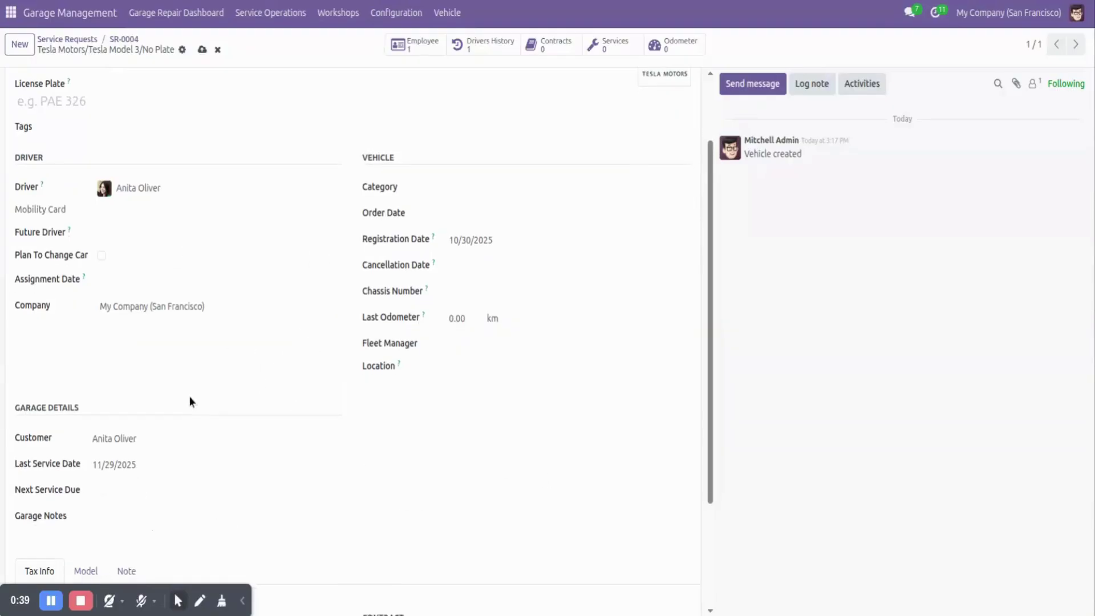
# Step: Save the changes to the Tesla Model 3 vehicle record
pyautogui.scroll(-3, 189, 396)
pyautogui.scroll(4, 196, 263)
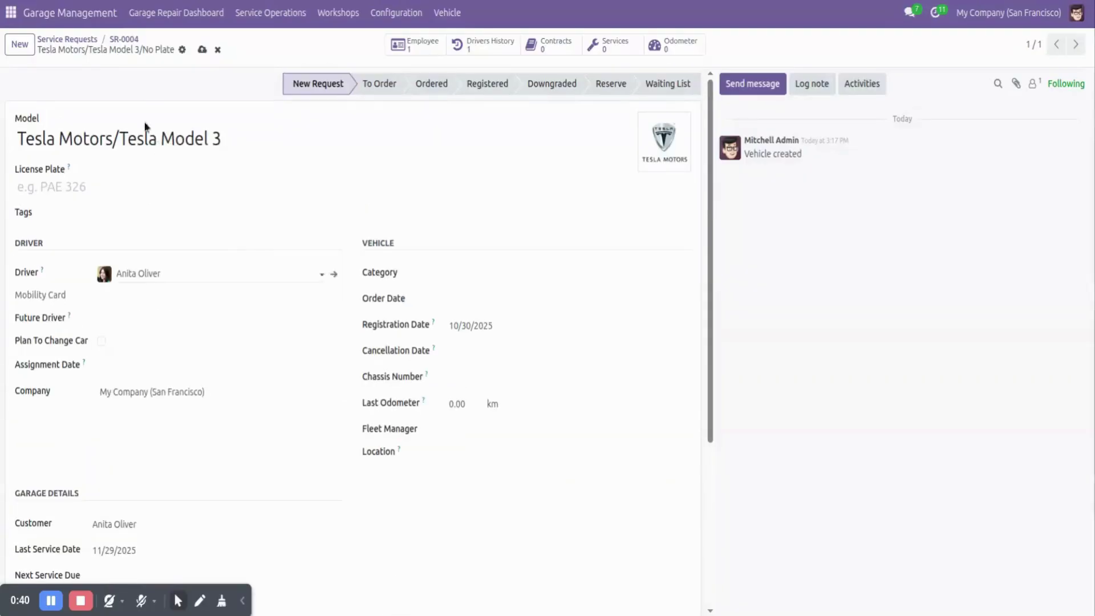
pyautogui.click(201, 50)
# Step: Return to the Tesla Model 3 service request and confirm it
pyautogui.scroll(-3, 201, 319)
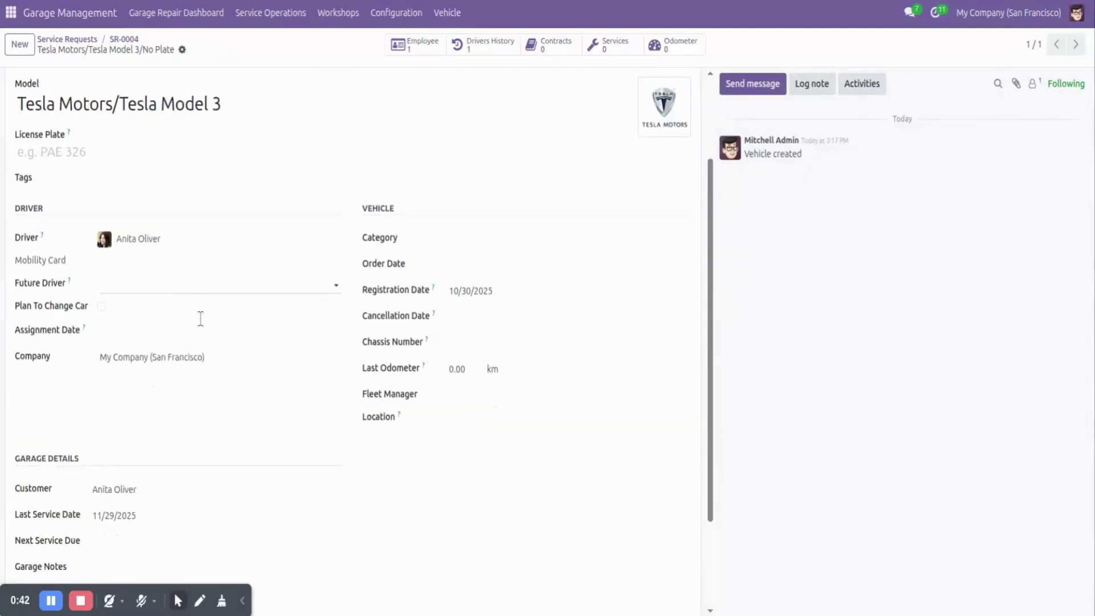
pyautogui.scroll(3, 315, 265)
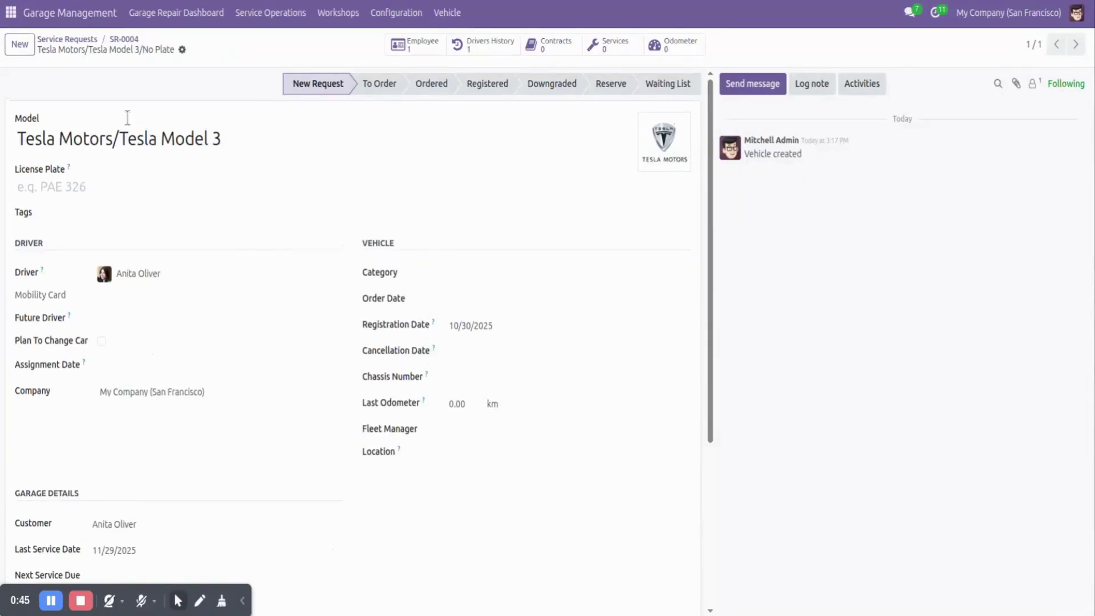
pyautogui.click(124, 39)
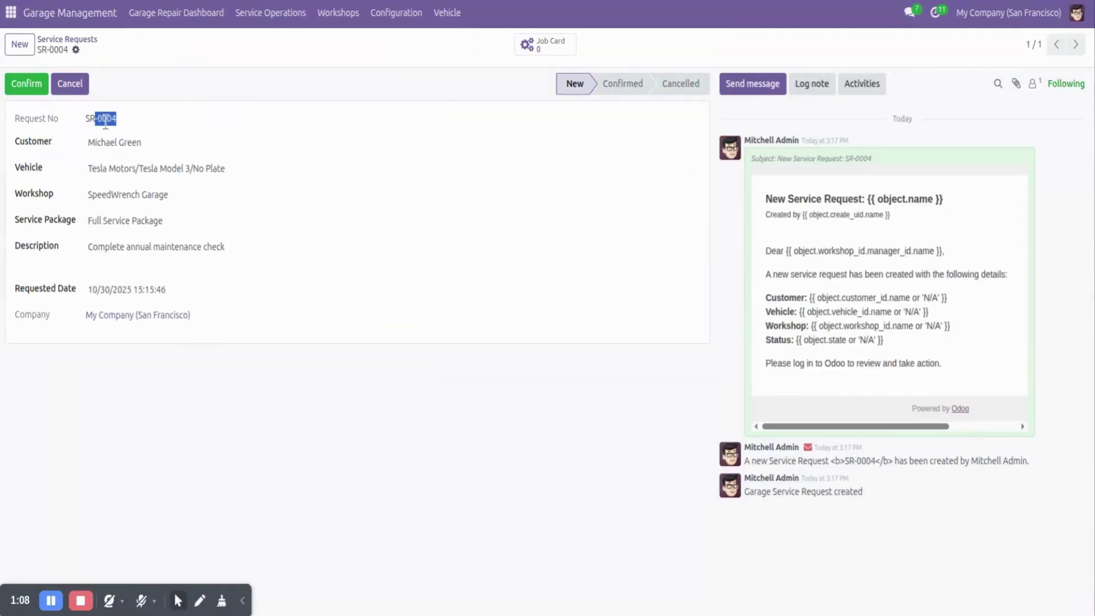
pyautogui.click(33, 89)
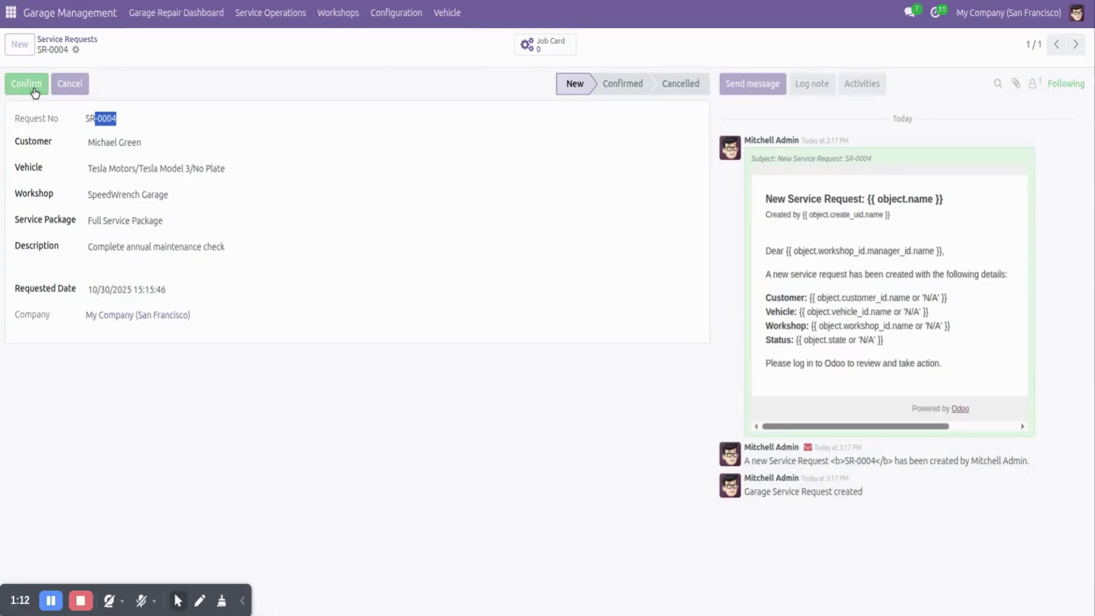
# Step: View the job card linked to the confirmed service request, then open the Garage Repair Dashboard
pyautogui.click(543, 52)
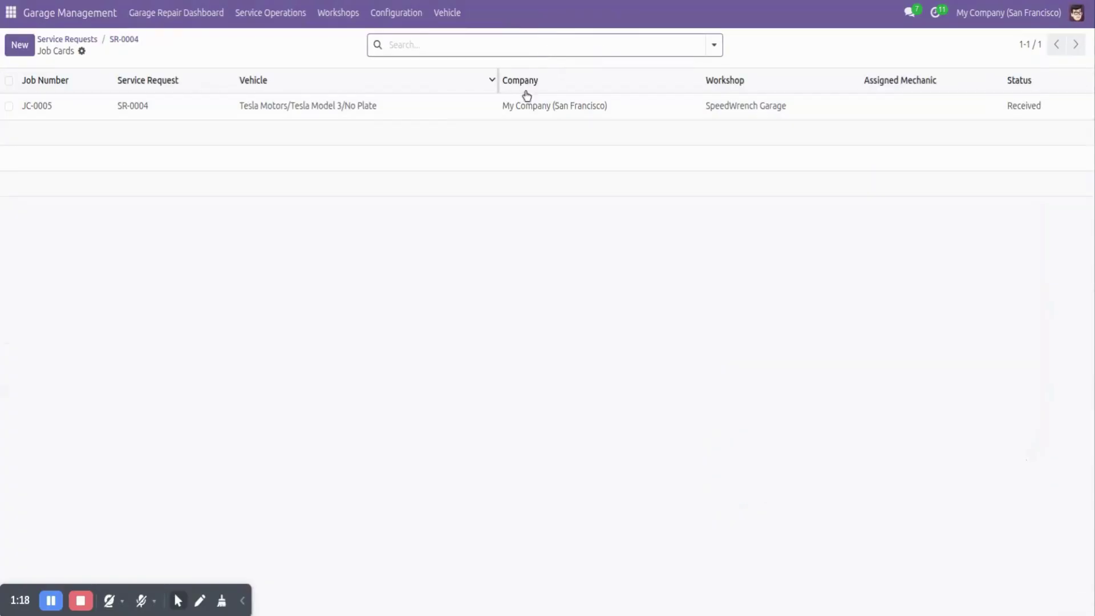
pyautogui.click(347, 111)
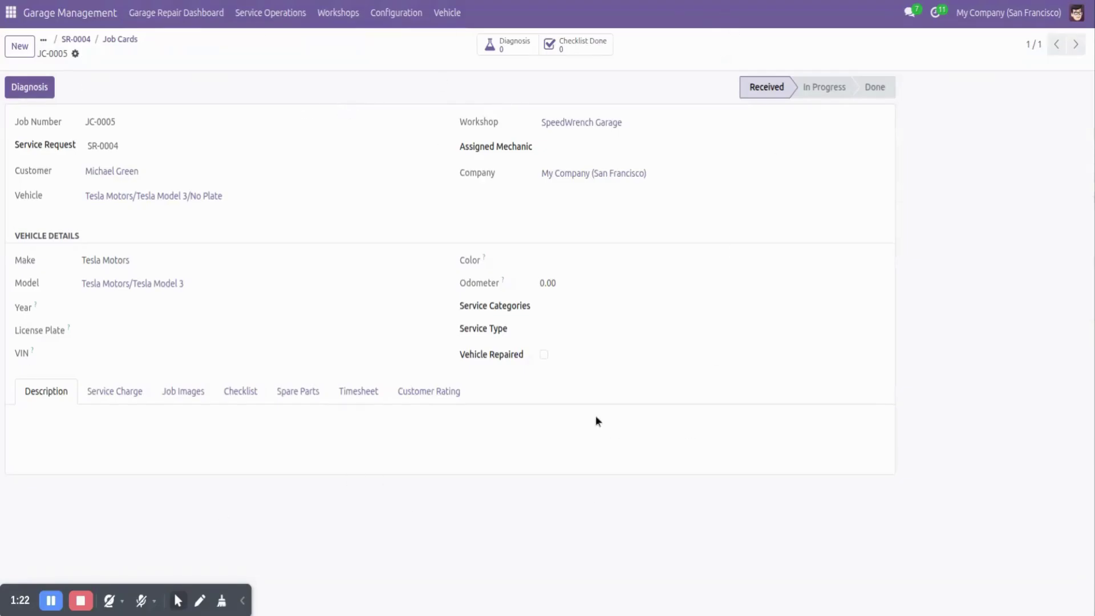
pyautogui.click(274, 13)
pyautogui.click(191, 20)
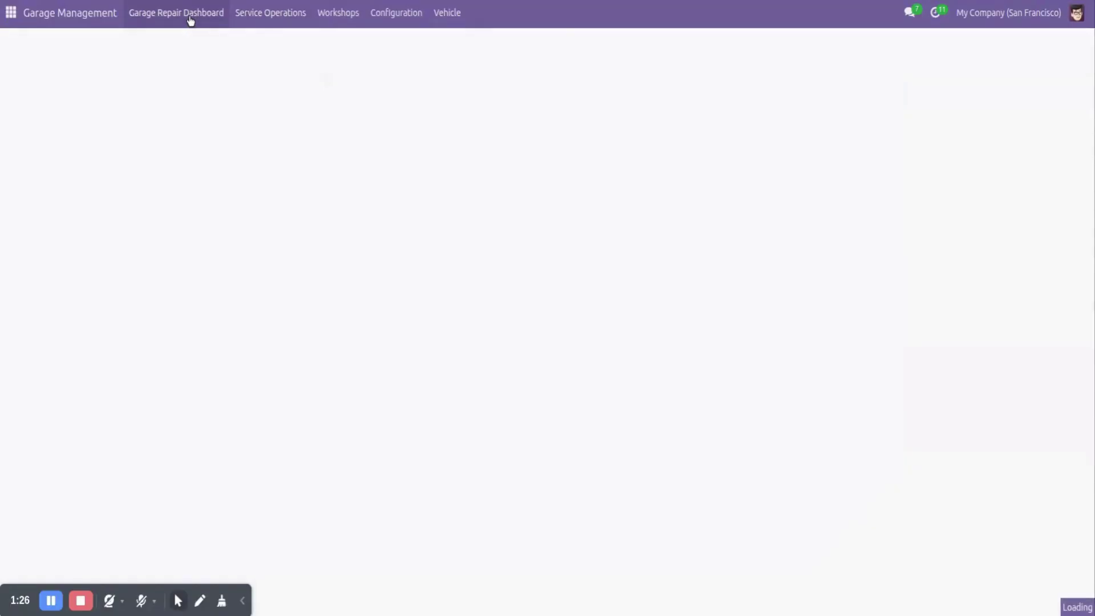
# Step: Open the Tesla Model 3 job card from the list of all job cards
pyautogui.click(255, 14)
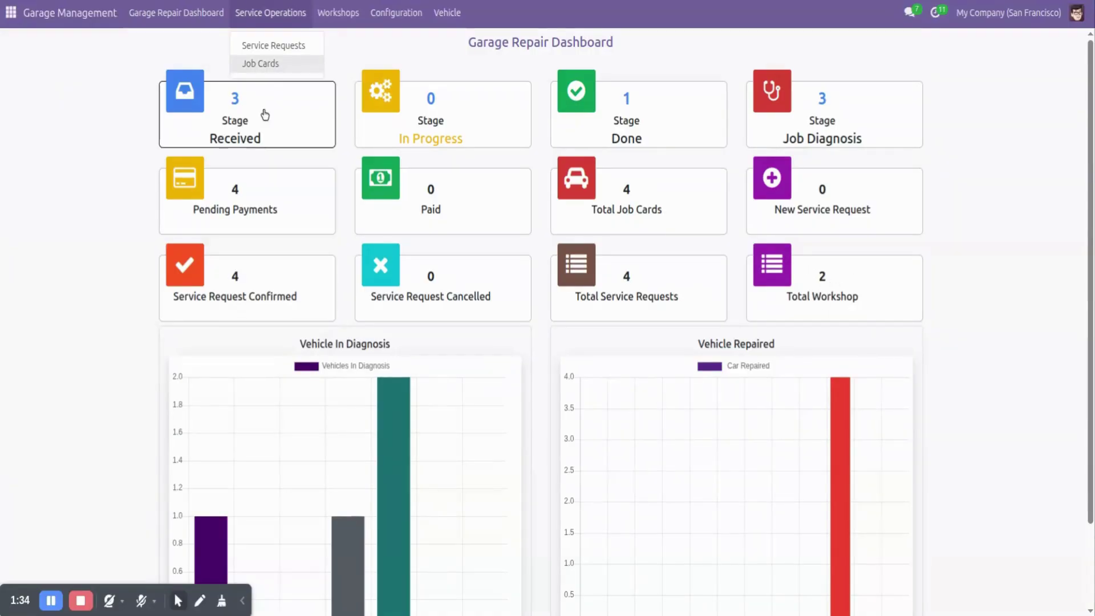
pyautogui.click(273, 66)
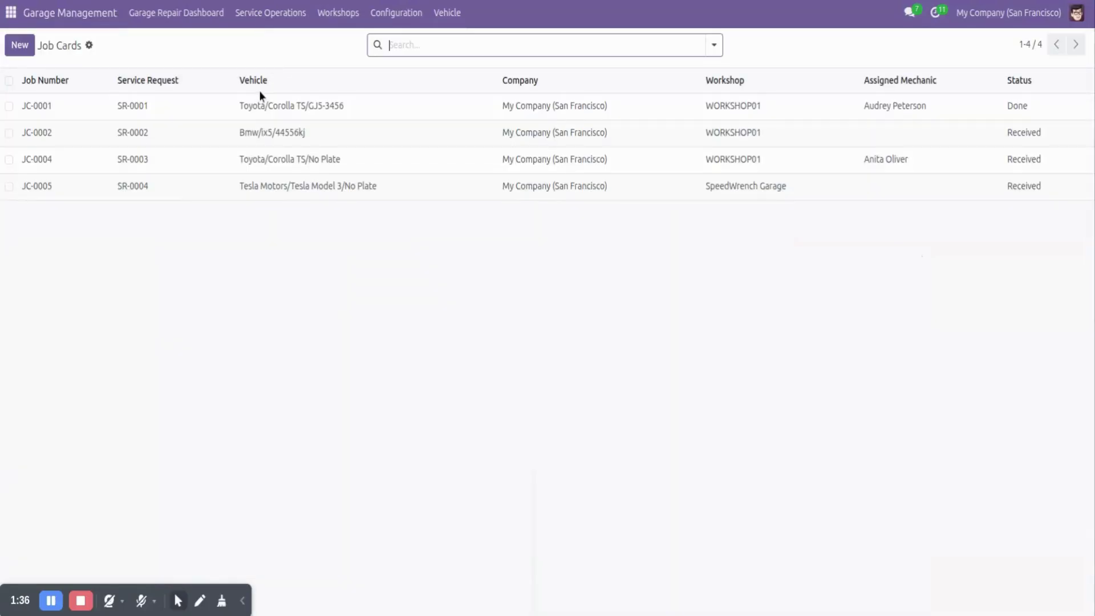
pyautogui.click(160, 190)
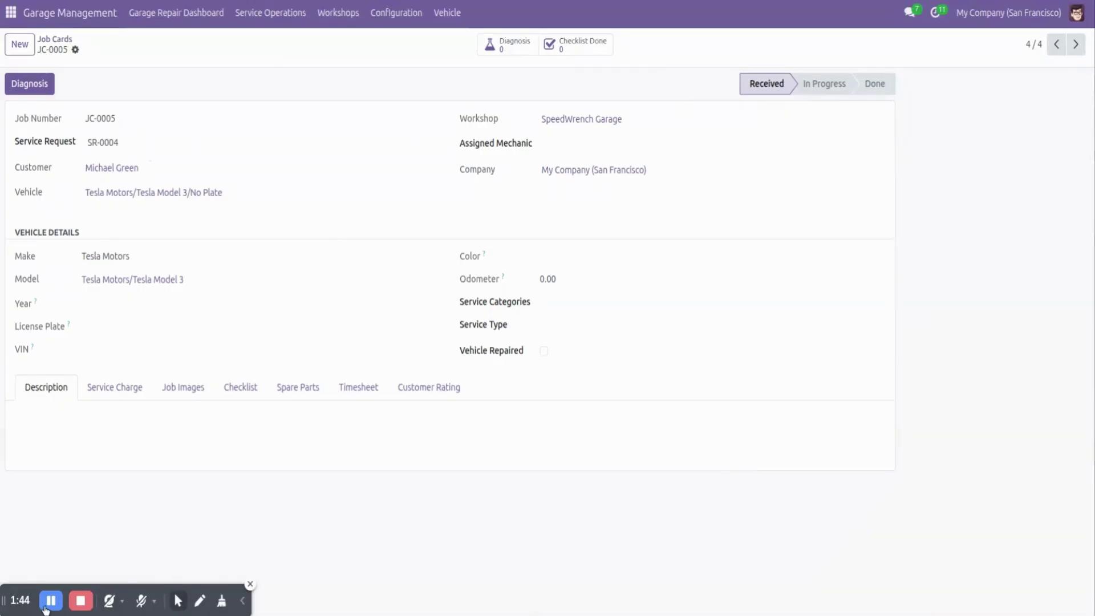
pyautogui.click(594, 144)
pyautogui.click(587, 187)
pyautogui.hotkey('ctrl', 'a')
pyautogui.press('BackSpace')
# Step: Check the SpeedWrench Garage workshop's mechanics and assign the second listed mechanic to the Tesla Model 3 job card
pyautogui.click(598, 119)
pyautogui.click(598, 119)
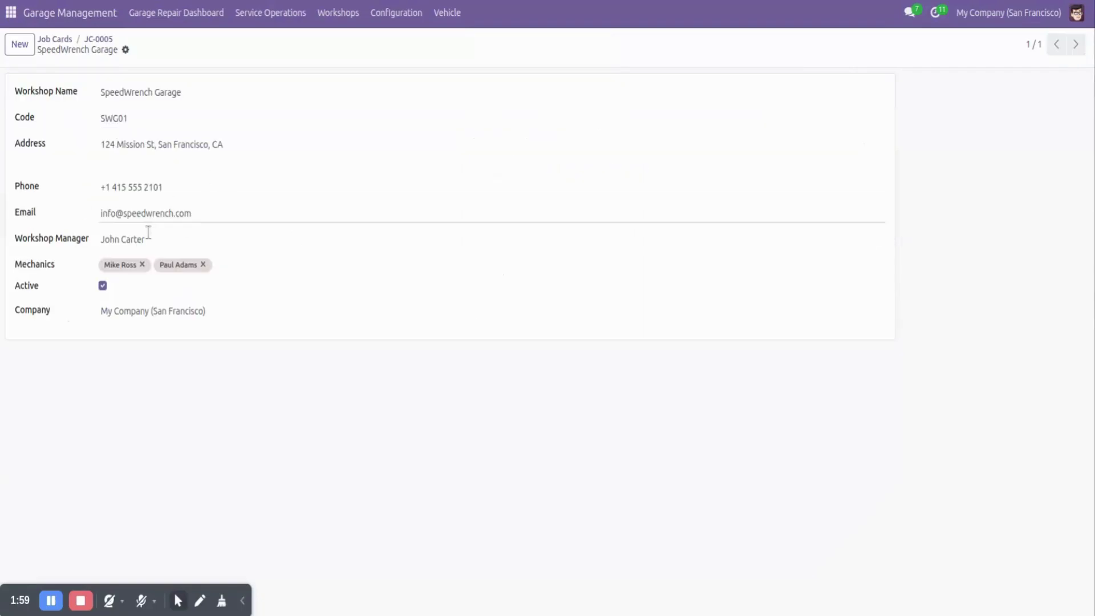
pyautogui.click(103, 40)
pyautogui.click(583, 144)
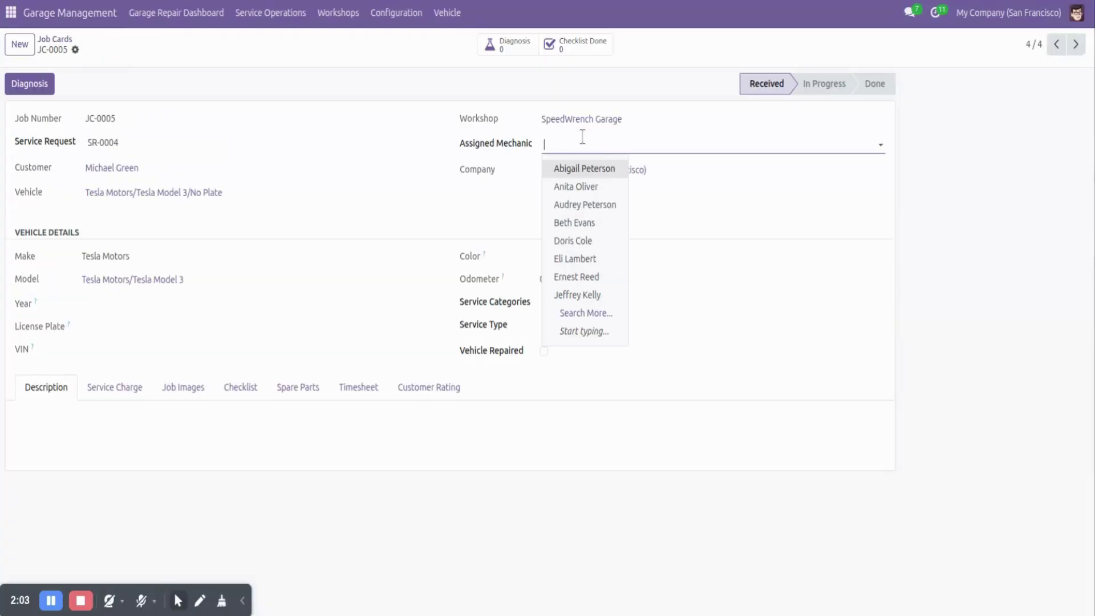
pyautogui.click(582, 169)
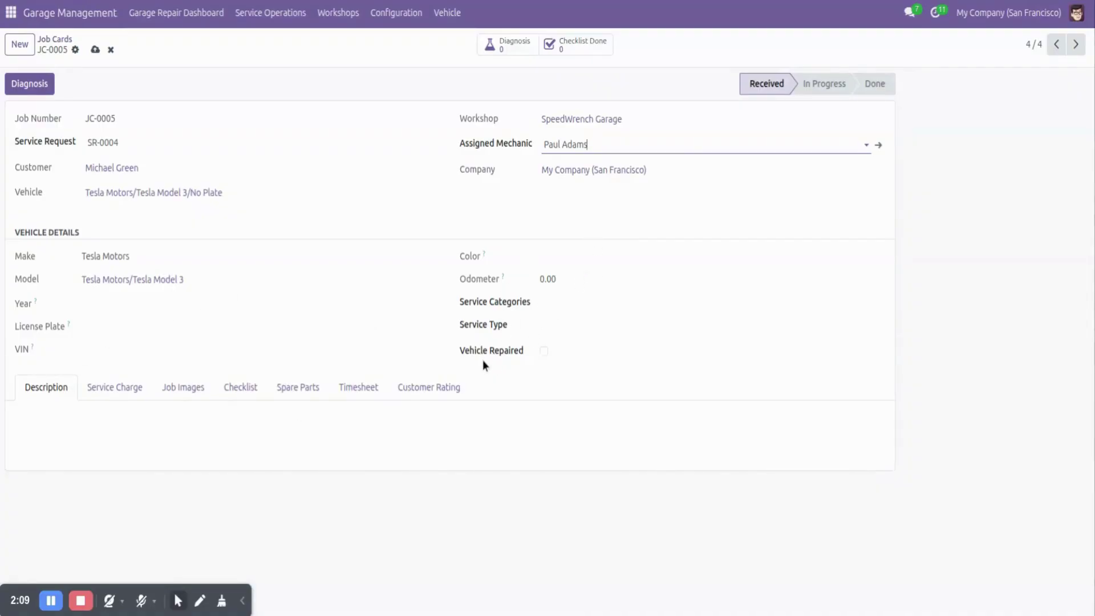
# Step: Set the job card's service category to Repair and service type to Wheel alignment, and save the record
pyautogui.click(586, 301)
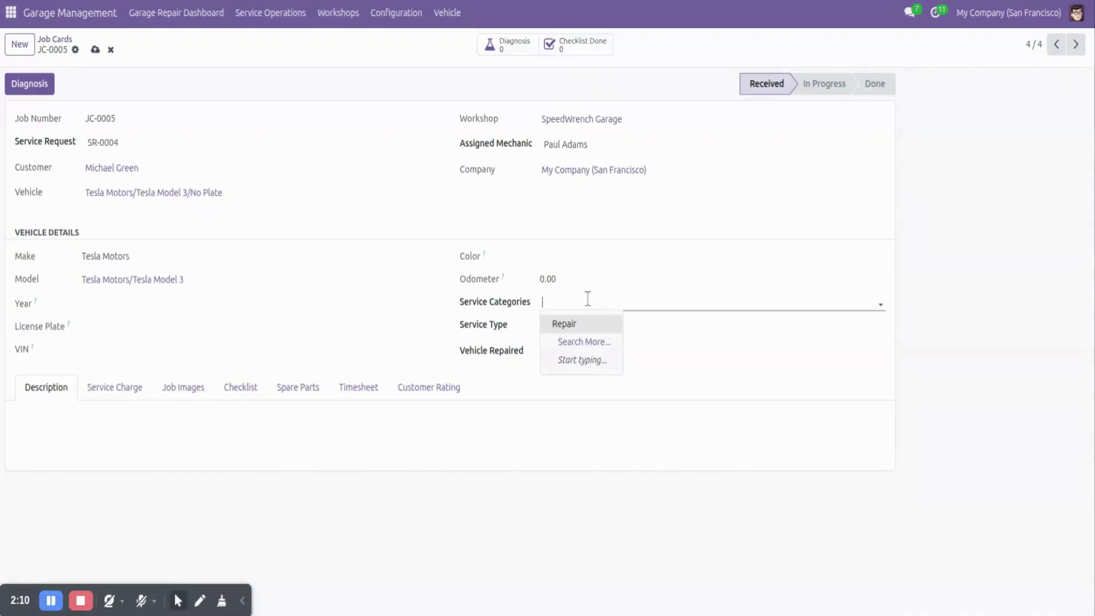
pyautogui.click(572, 323)
pyautogui.click(566, 329)
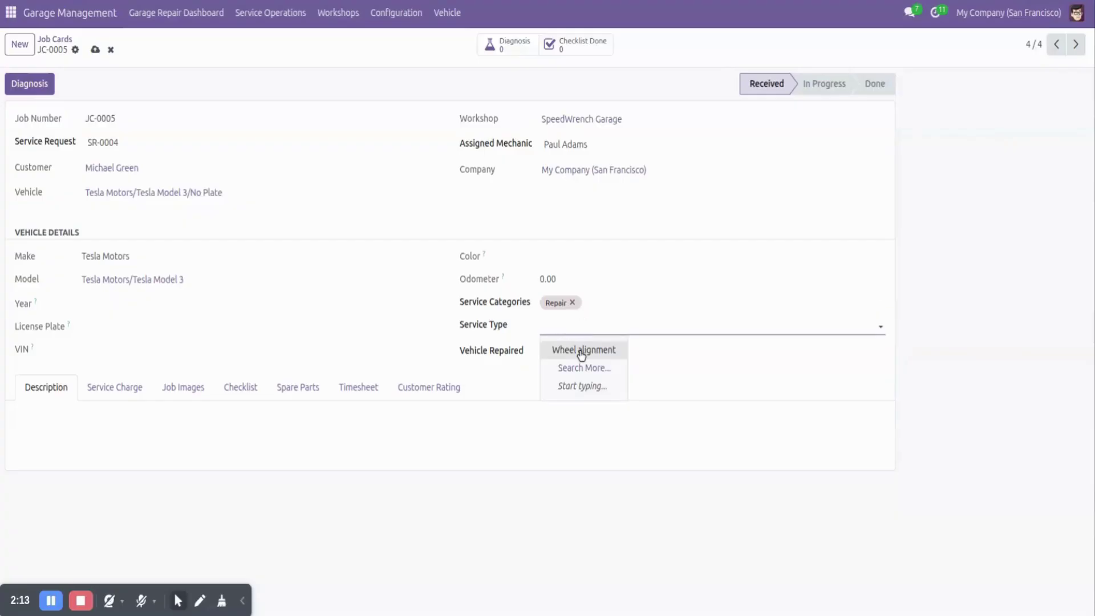
pyautogui.click(582, 351)
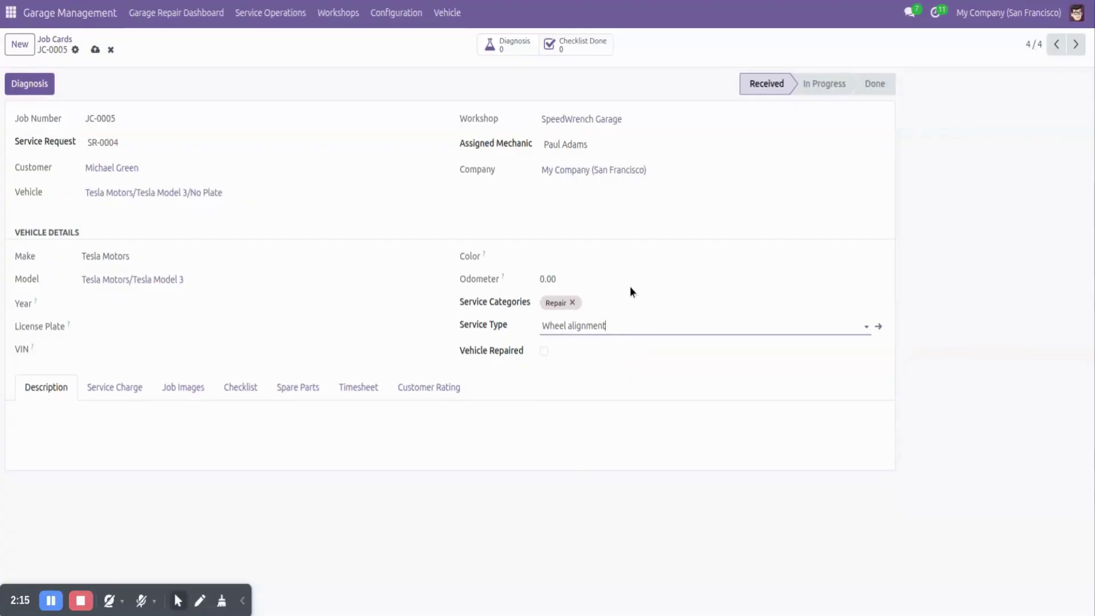
pyautogui.click(95, 50)
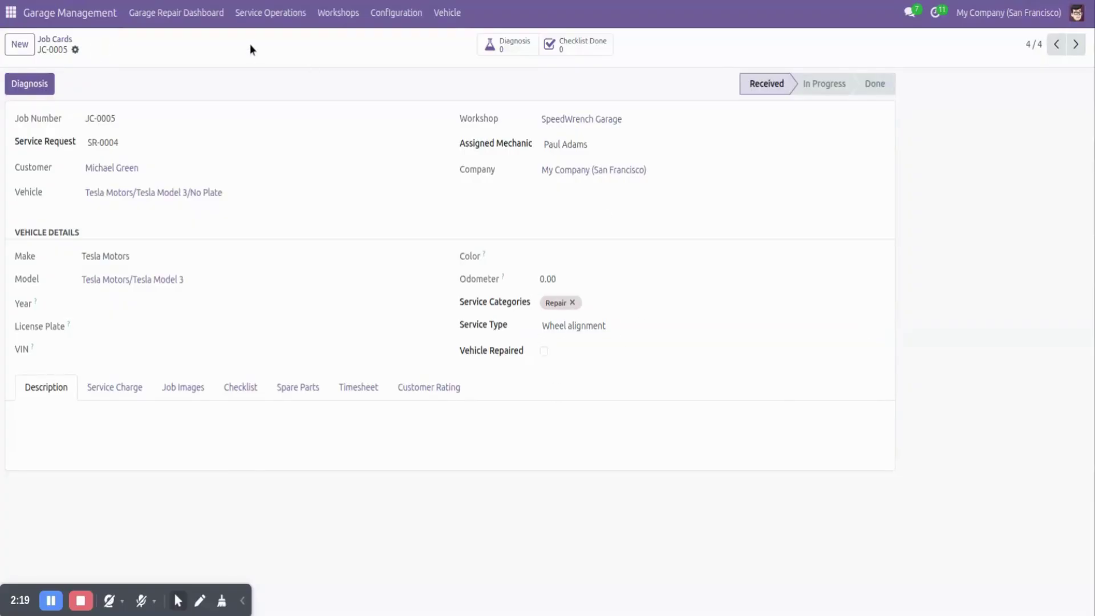
# Step: Examine the service types configured under the Repair service category and return to the category list
pyautogui.click(263, 15)
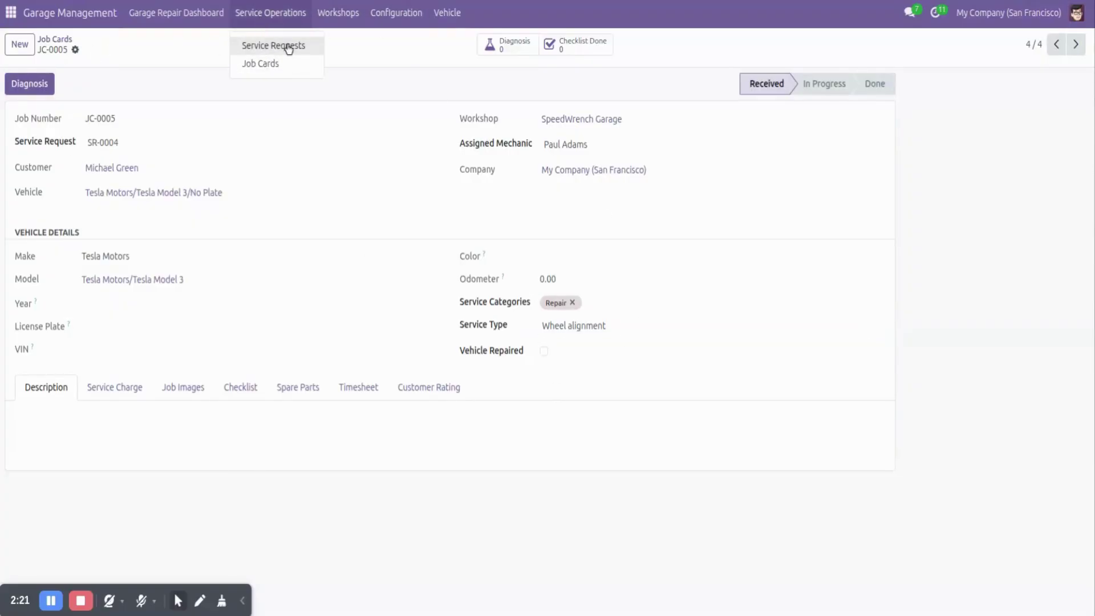
pyautogui.moveTo(350, 16)
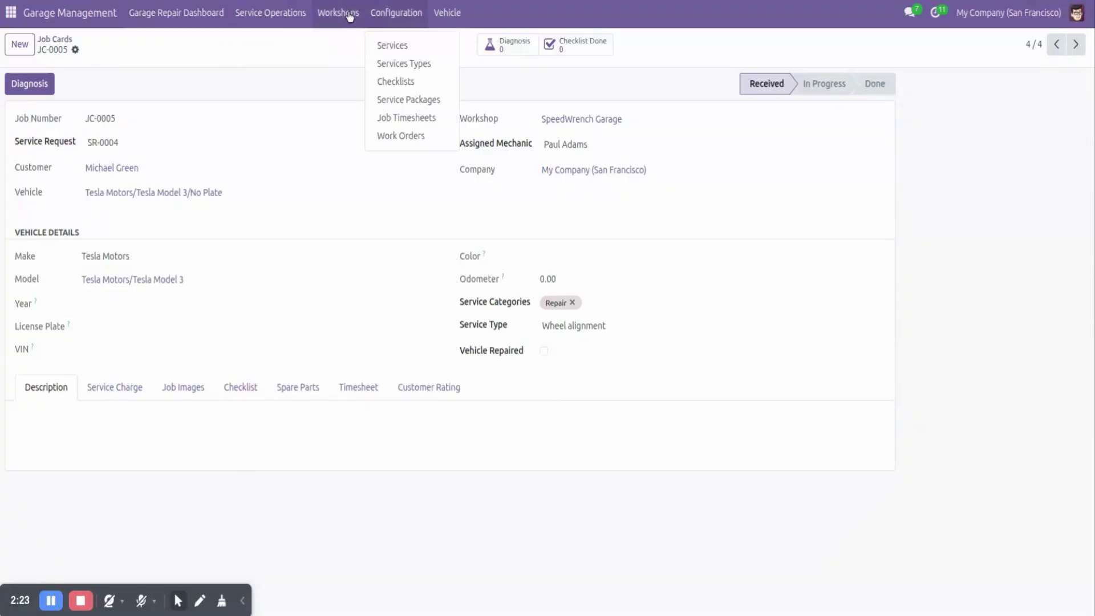
pyautogui.click(398, 44)
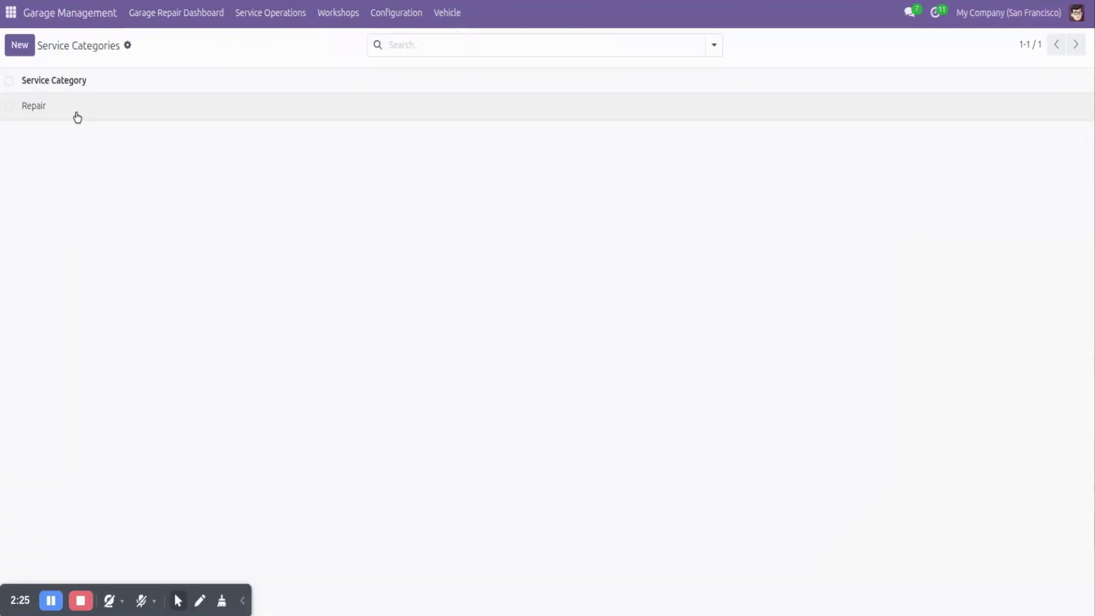
pyautogui.click(76, 114)
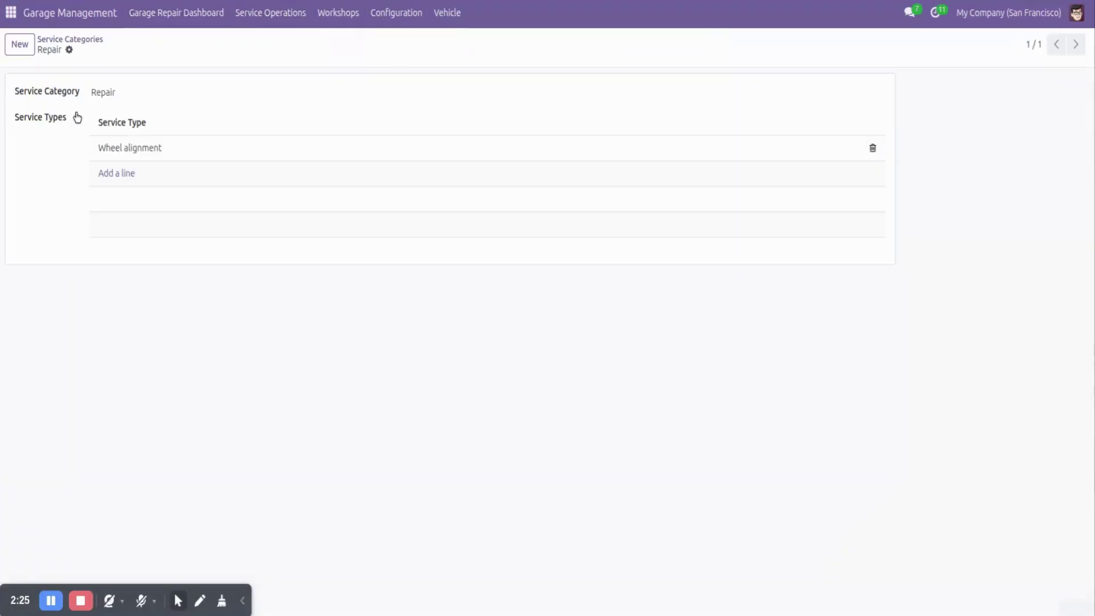
pyautogui.click(100, 40)
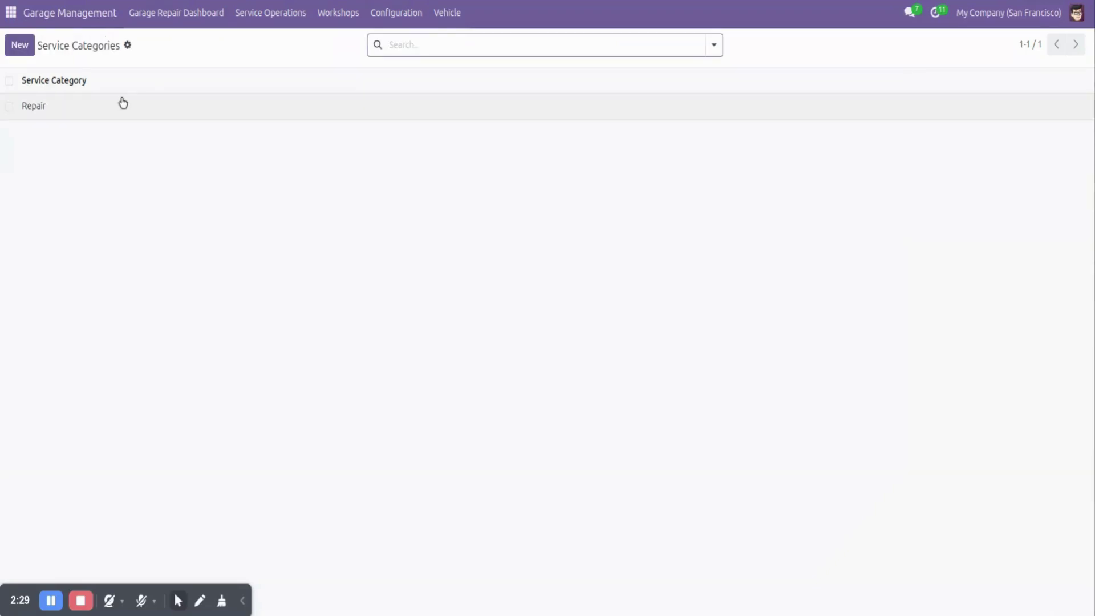
# Step: Reopen the Tesla Model 3 job card at SpeedWrench Garage from the job cards list
pyautogui.click(318, 13)
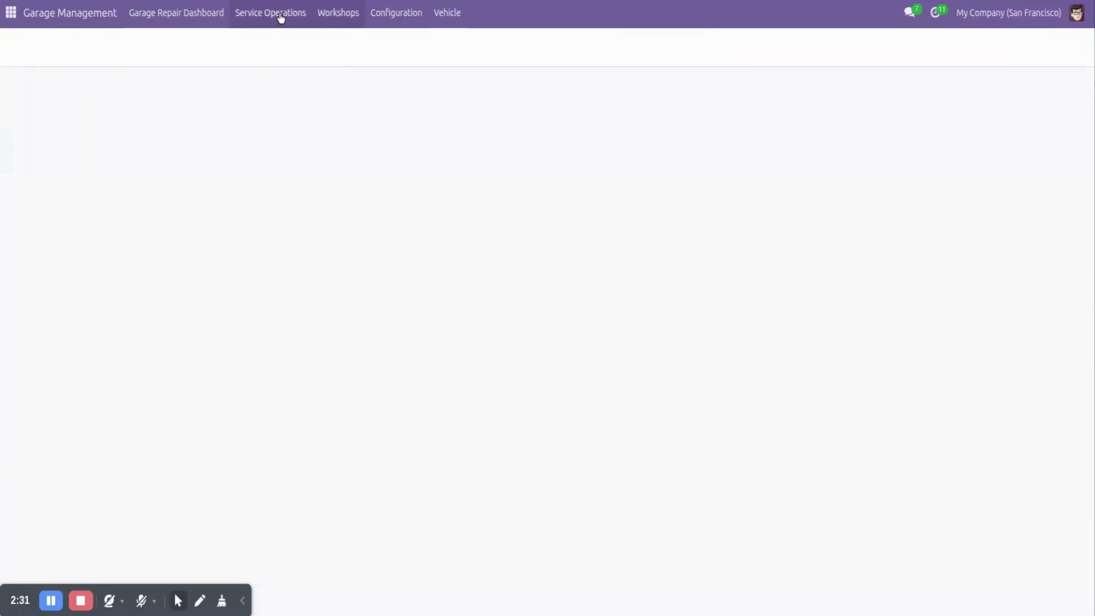
pyautogui.click(279, 13)
pyautogui.click(265, 65)
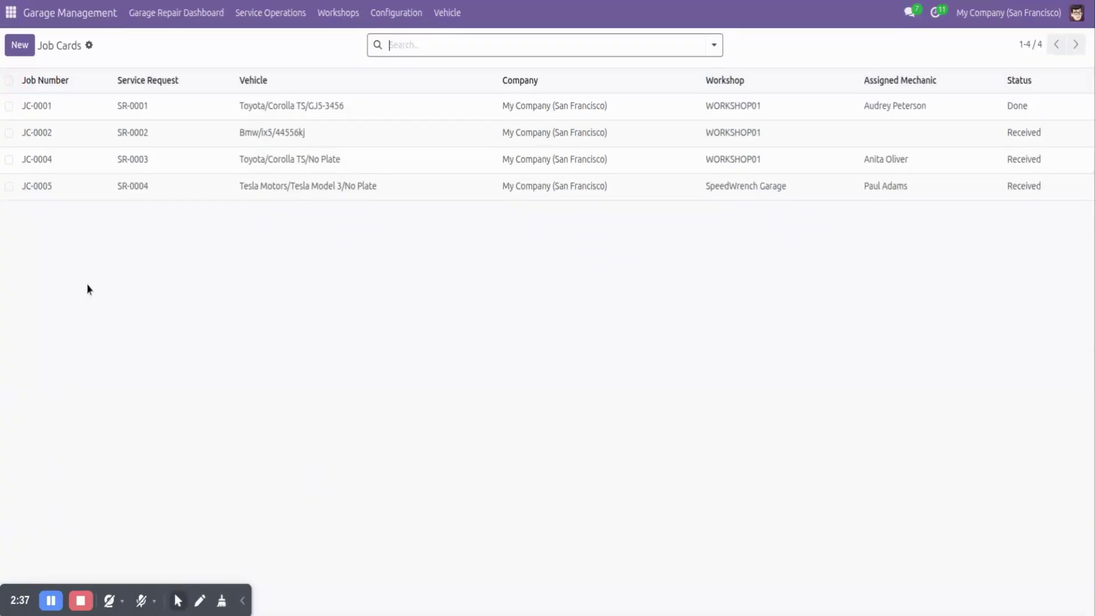
pyautogui.click(142, 187)
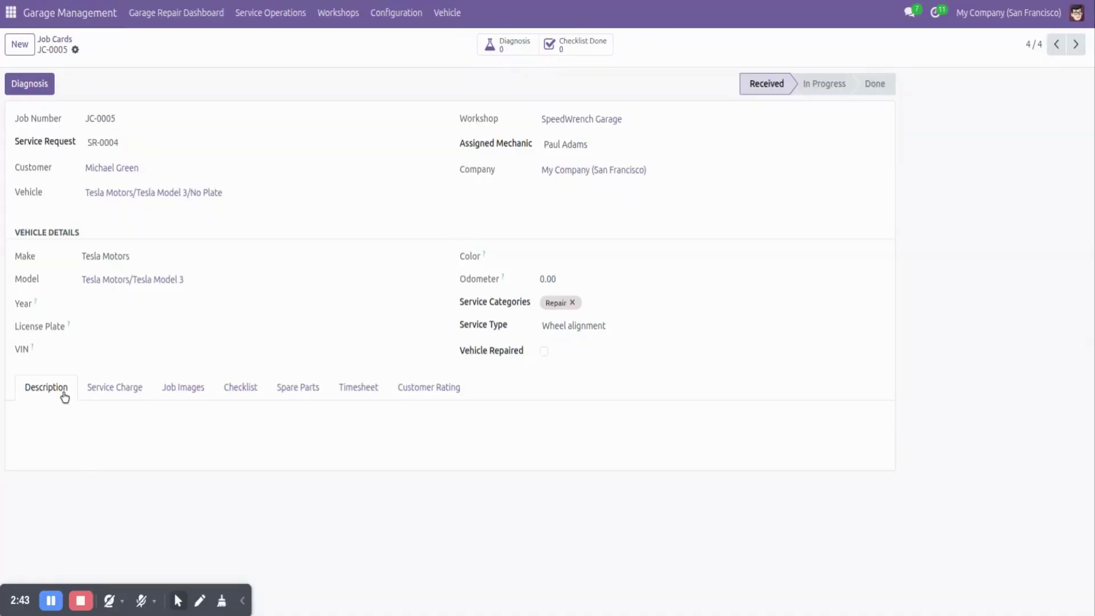
# Step: Review the Tesla Model 3 job card's service charges, job images, checklist, spare parts and timesheet sections
pyautogui.click(124, 399)
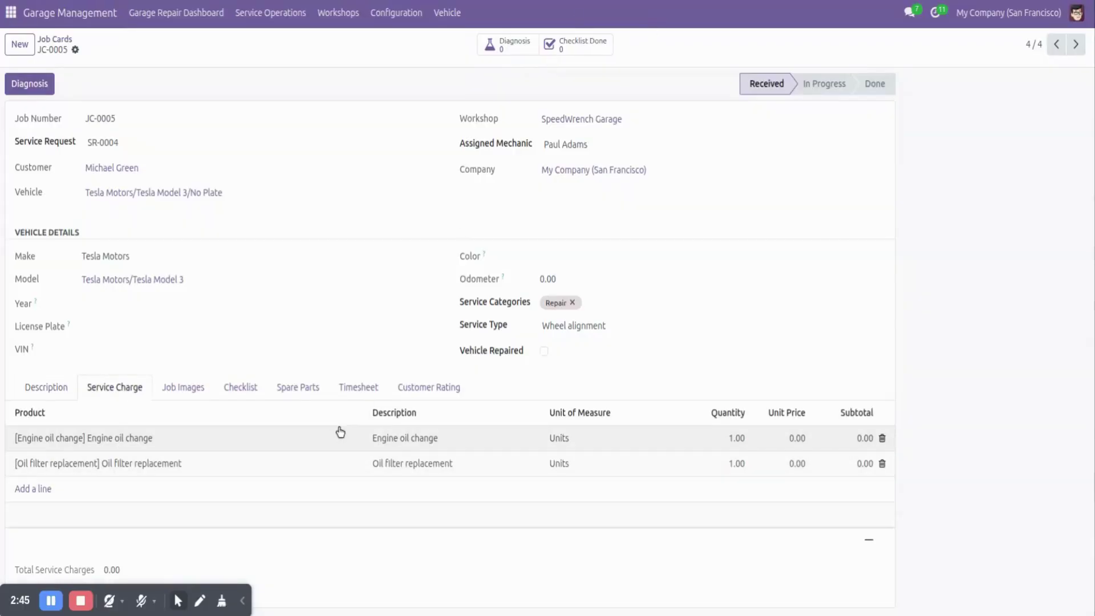
pyautogui.click(191, 393)
pyautogui.click(250, 392)
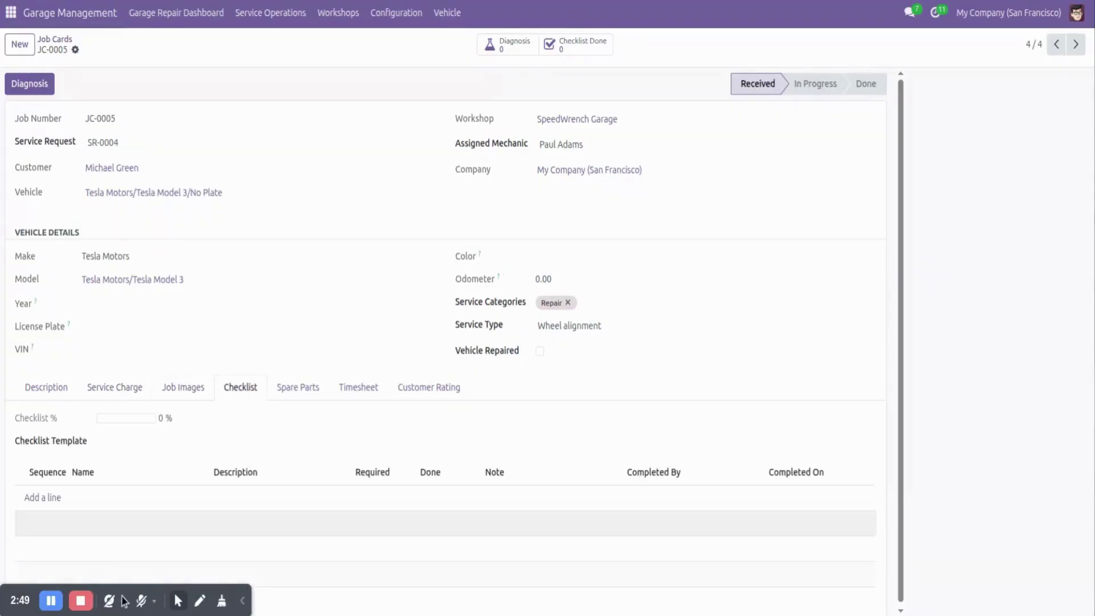
pyautogui.click(304, 396)
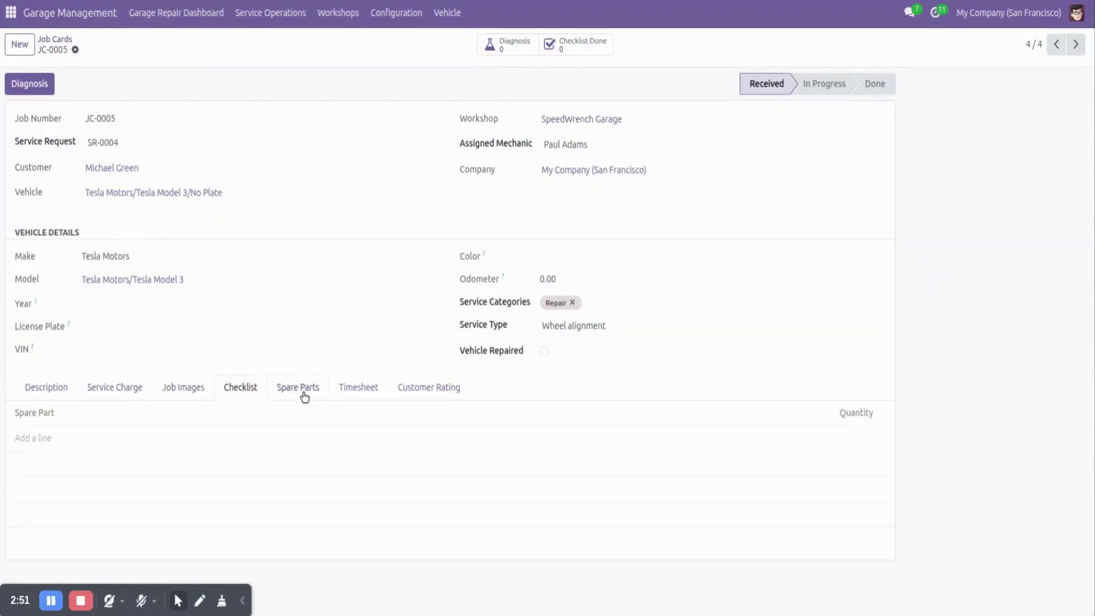
pyautogui.click(369, 395)
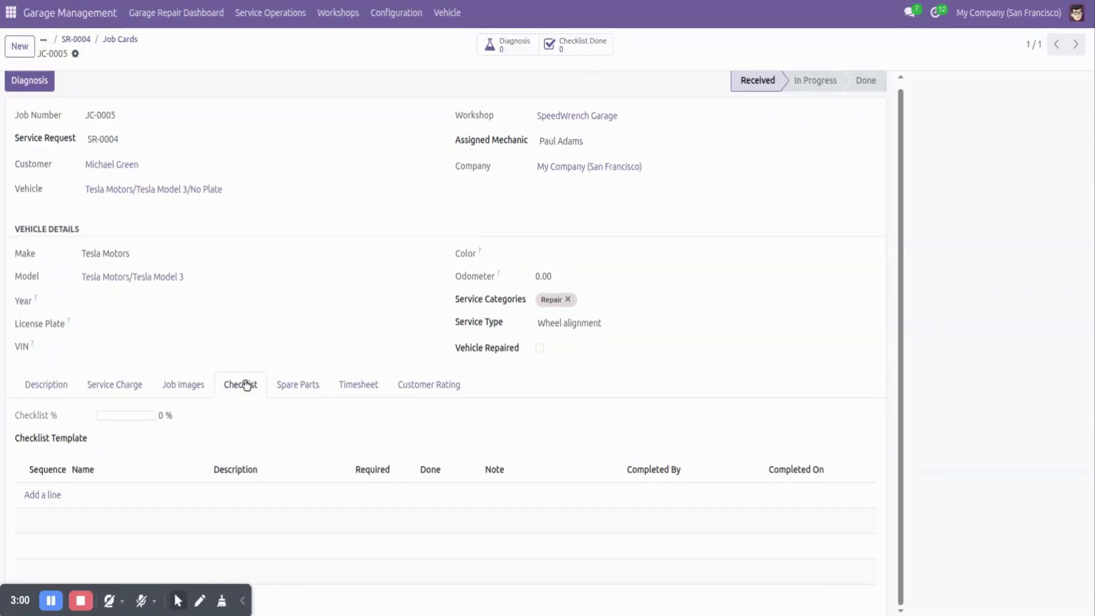
# Step: Apply the Full Service Checklist template to the Tesla Model 3 job card's checklist
pyautogui.click(46, 494)
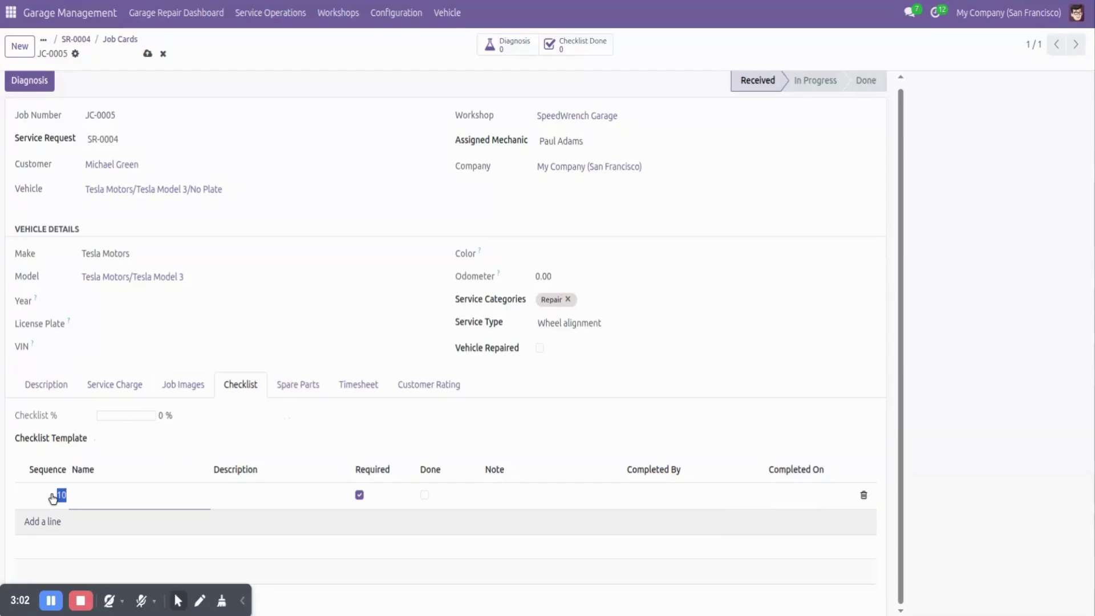
pyautogui.click(71, 436)
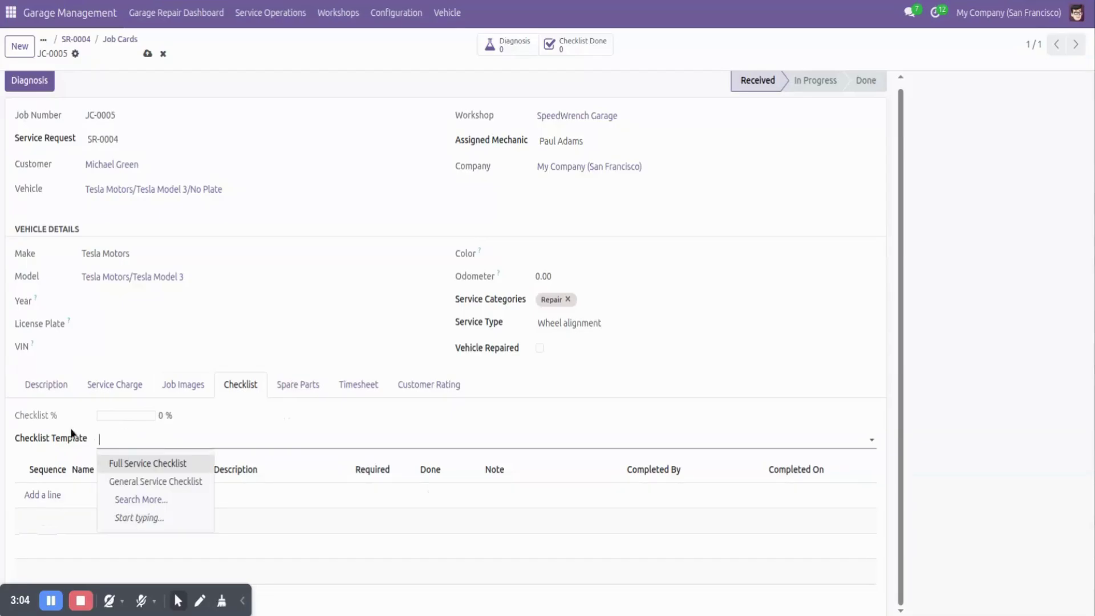
pyautogui.click(148, 465)
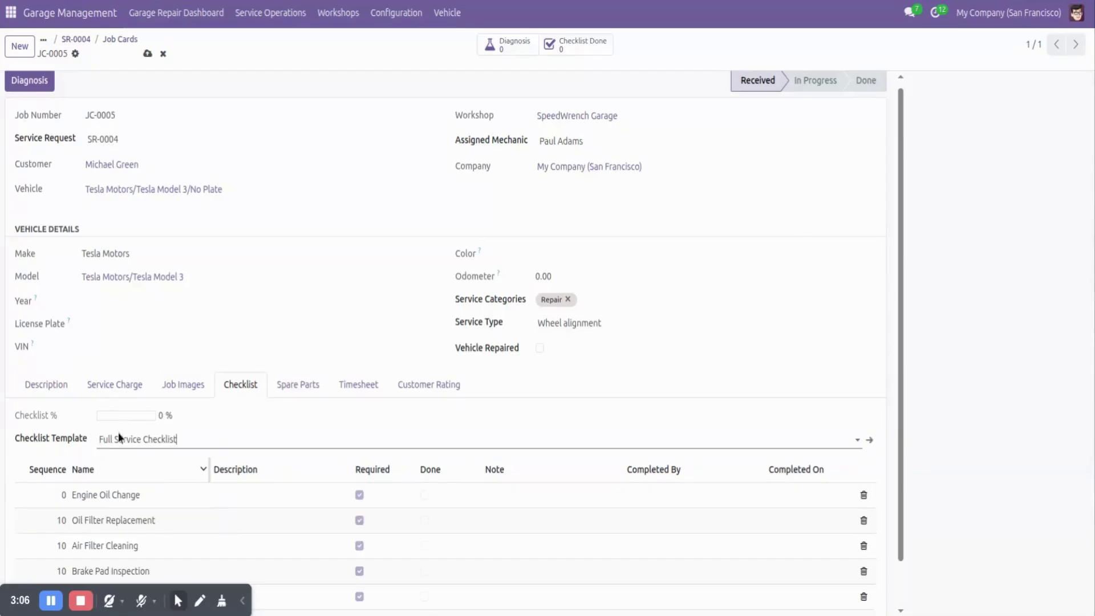
pyautogui.scroll(-1, 210, 449)
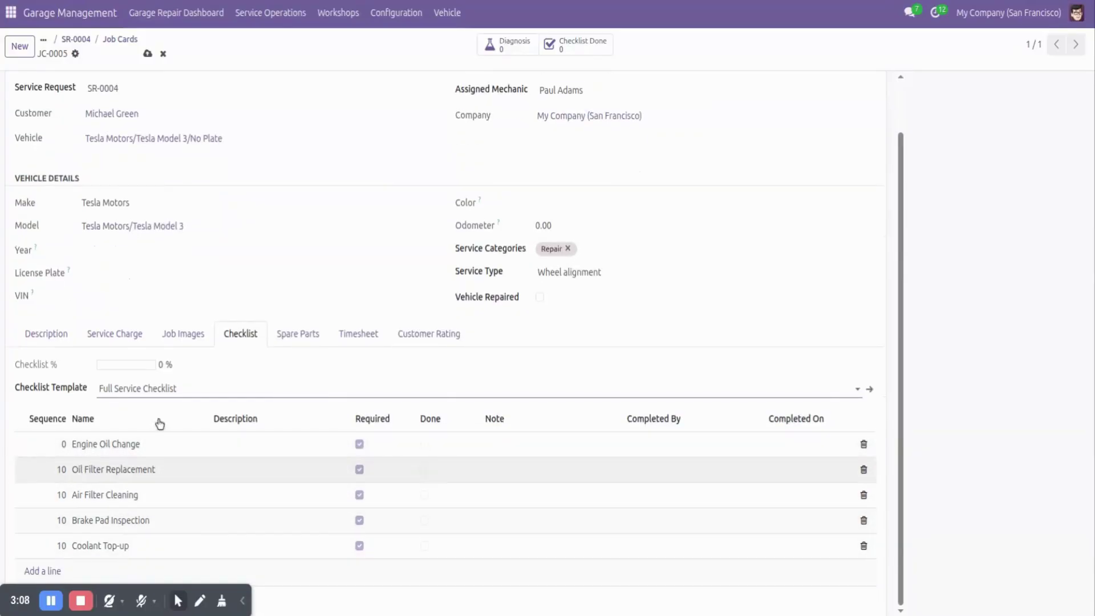
# Step: Mark the Engine Oil Change checklist item as done and save the job card
pyautogui.click(426, 447)
pyautogui.click(425, 444)
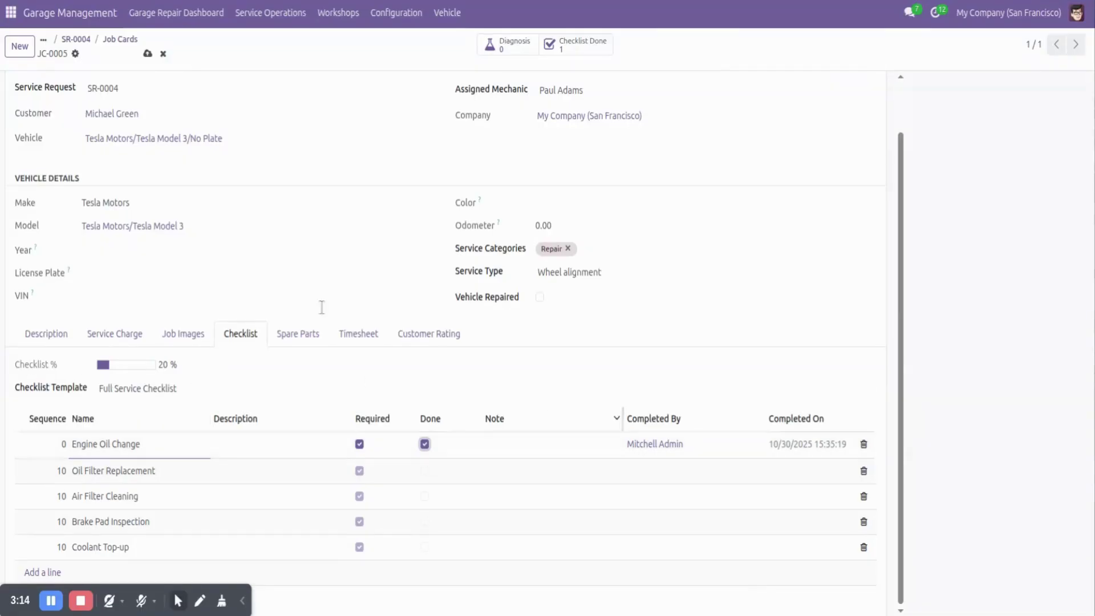
pyautogui.click(147, 54)
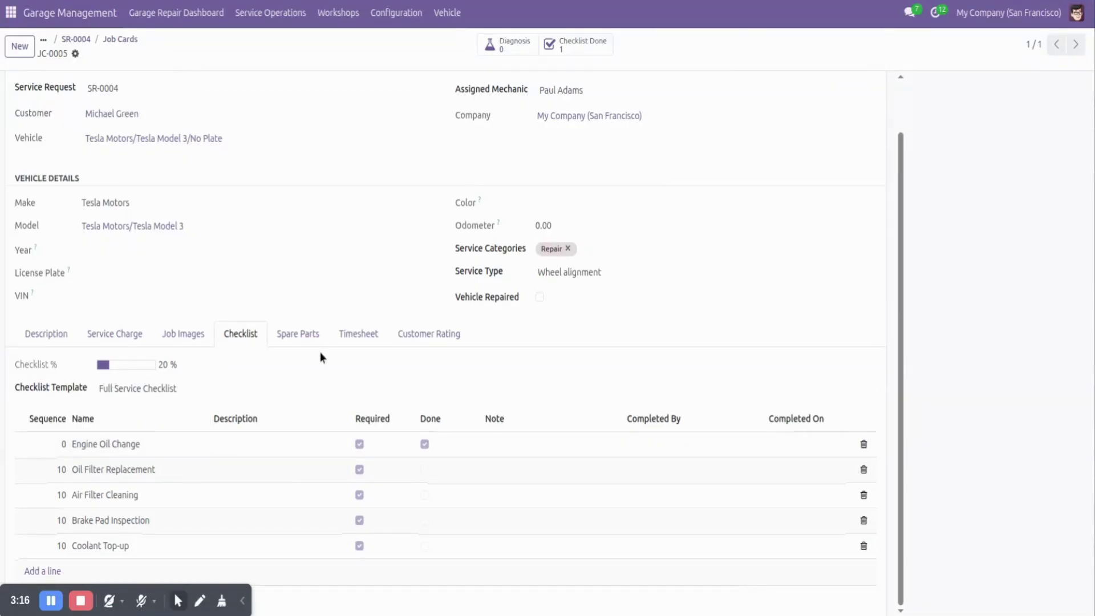
# Step: Examine the completed Engine Oil Change checklist entry, then return to the job card and review its service charges
pyautogui.click(577, 51)
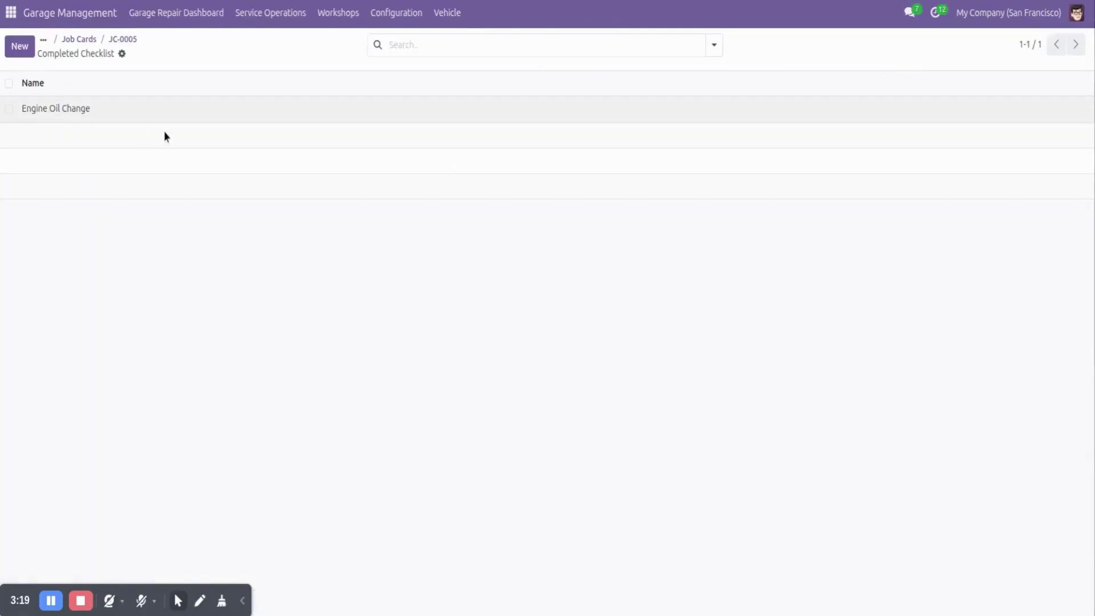
pyautogui.click(193, 110)
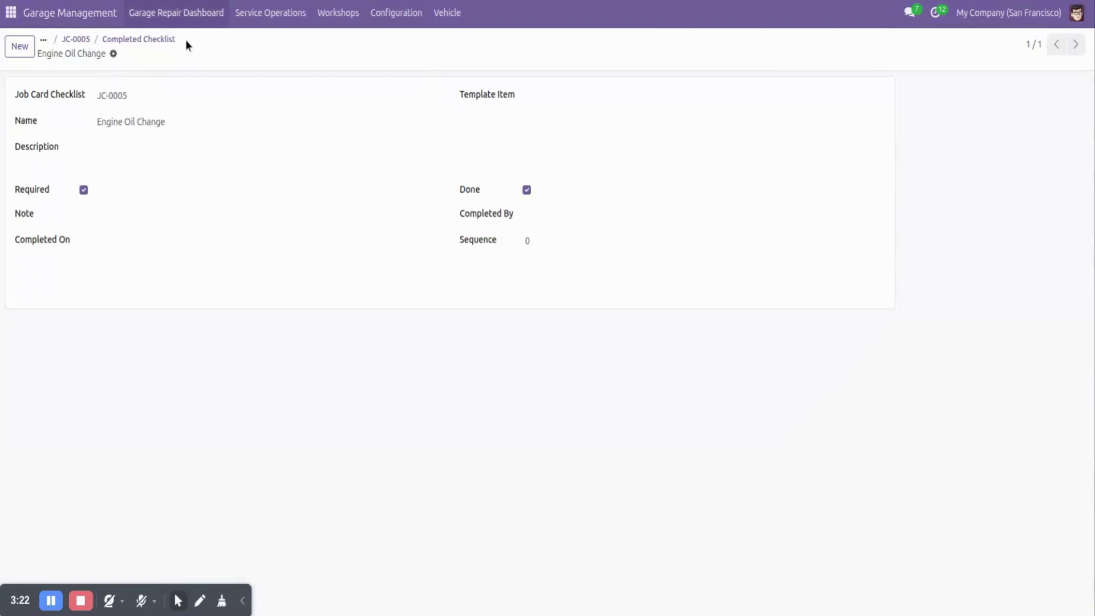
pyautogui.click(134, 39)
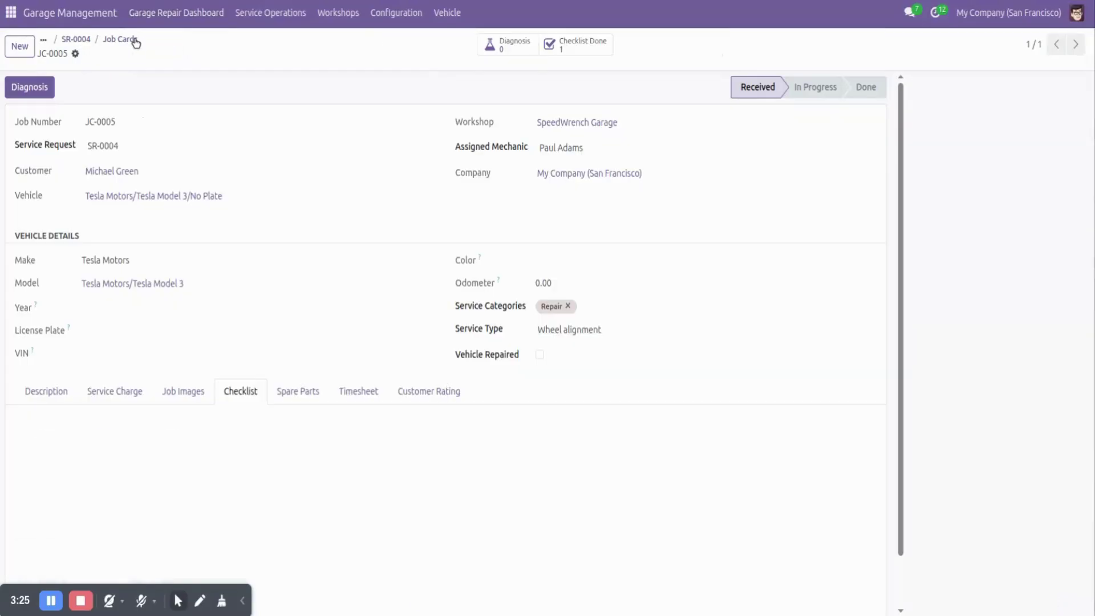
pyautogui.scroll(-2, 611, 408)
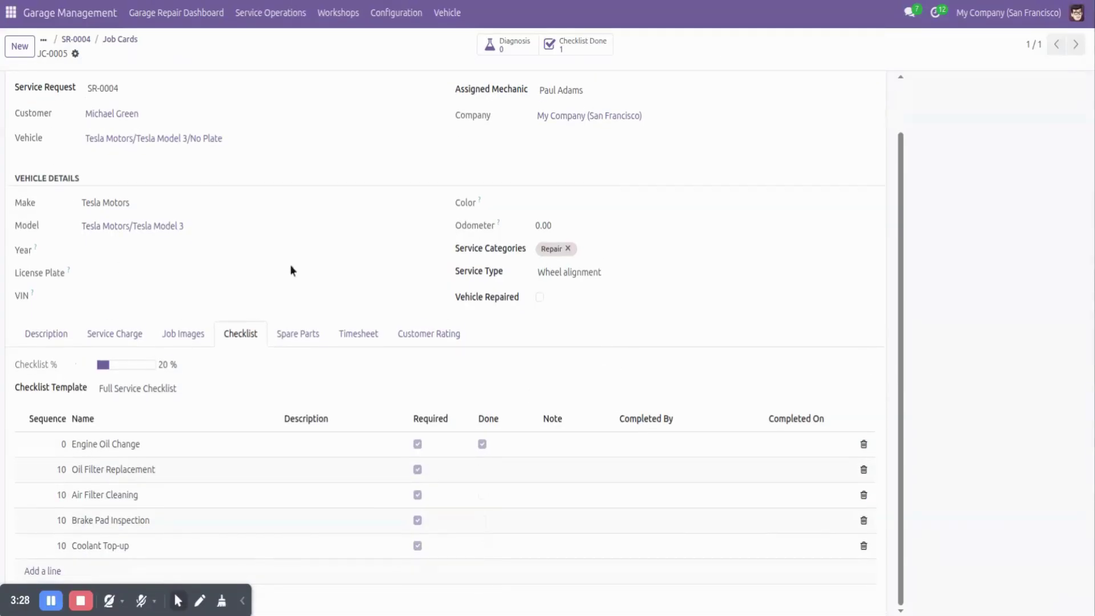
pyautogui.click(105, 332)
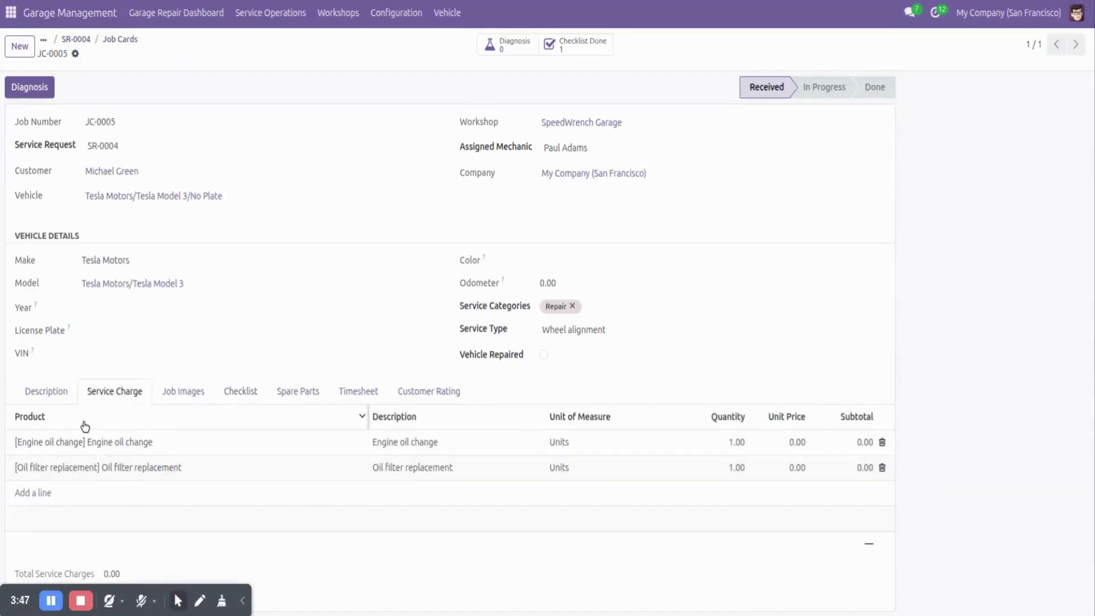
# Step: Create a diagnosis for the Tesla Model 3 job card with the details "test daignosis" and save it
pyautogui.click(44, 94)
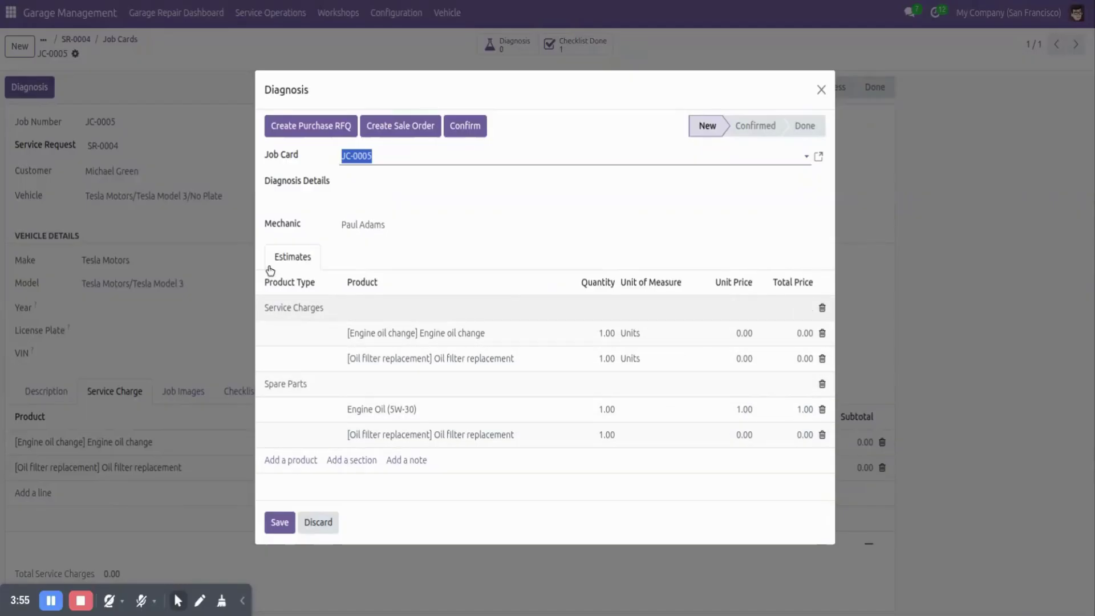
pyautogui.click(347, 185)
pyautogui.write('t')
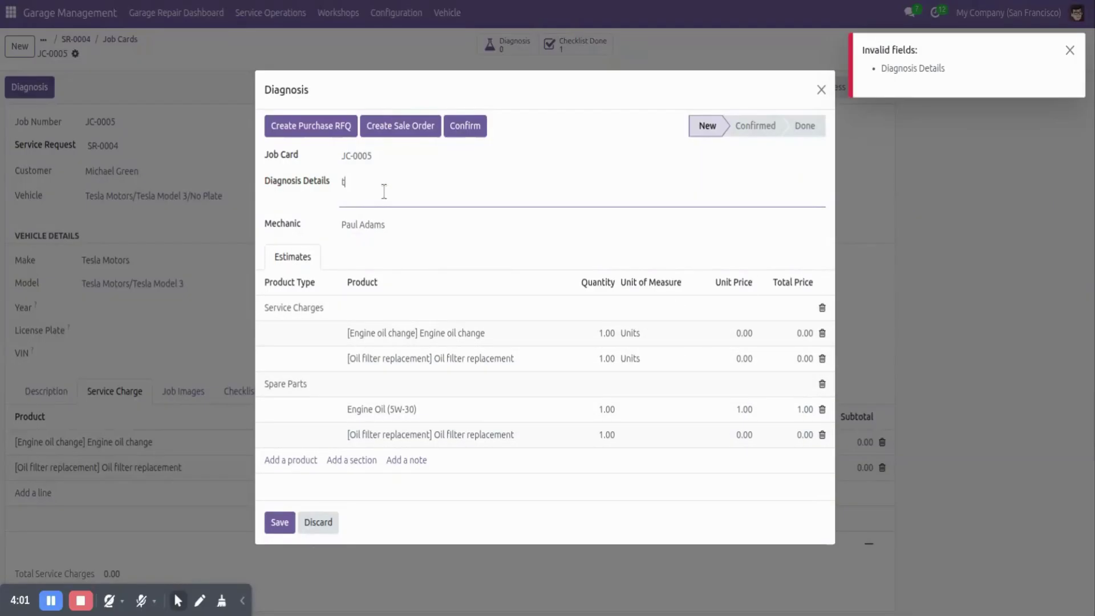
pyautogui.write('et')
pyautogui.press('BackSpace')
pyautogui.write('s')
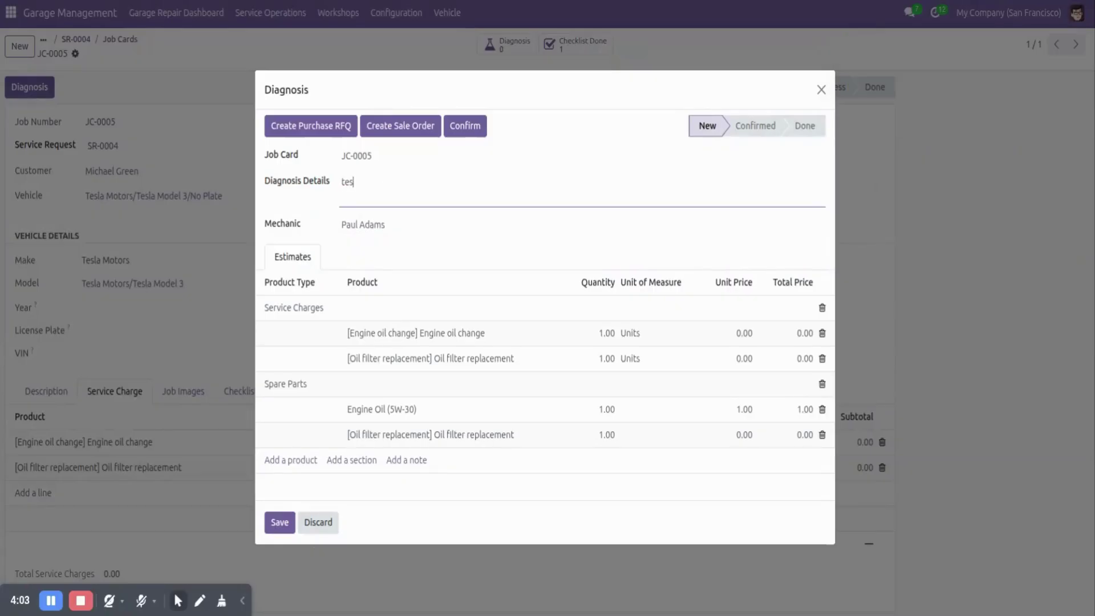
pyautogui.write('t daignosis')
pyautogui.click(279, 523)
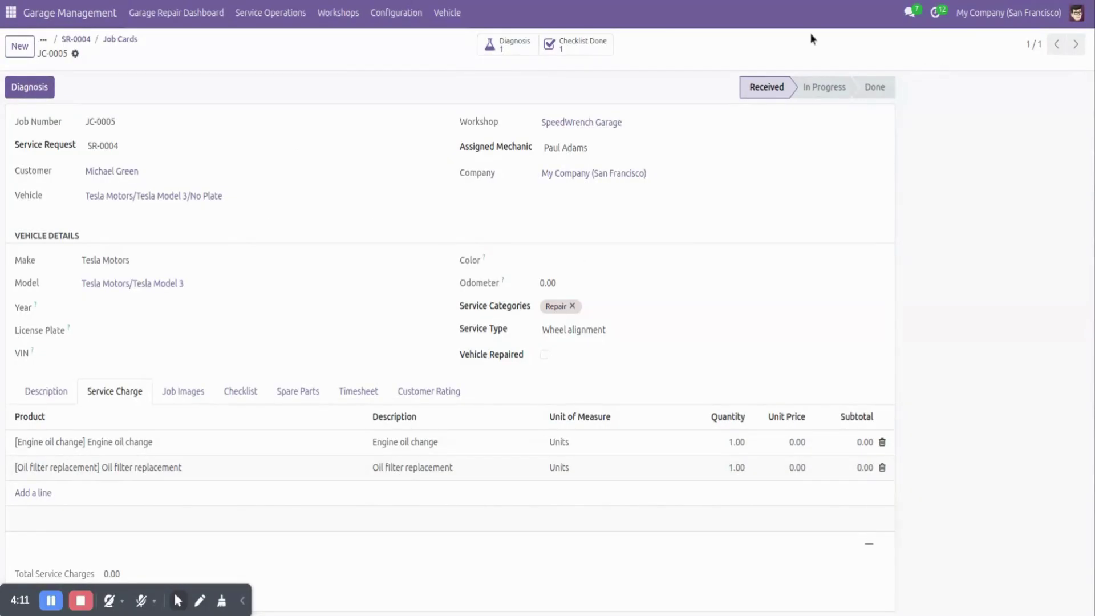
# Step: Open the job card's saved diagnosis record and review its estimates
pyautogui.click(504, 54)
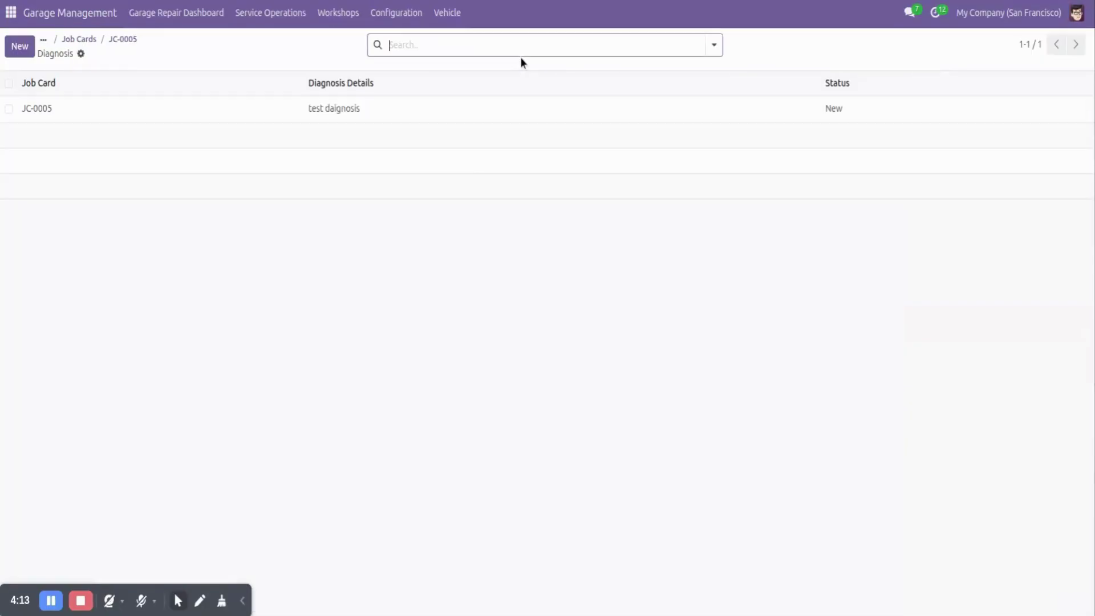
pyautogui.click(343, 103)
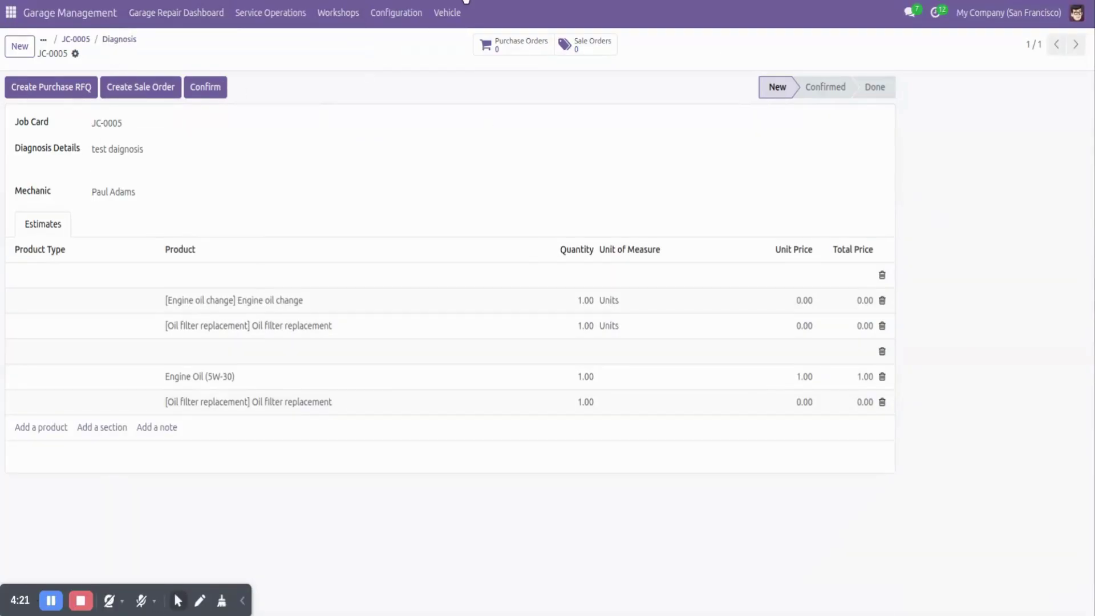
# Step: From the garage repair dashboard, review the Tesla Model 3 job card among the vehicles in diagnosis and the list of all service requests
pyautogui.click(161, 14)
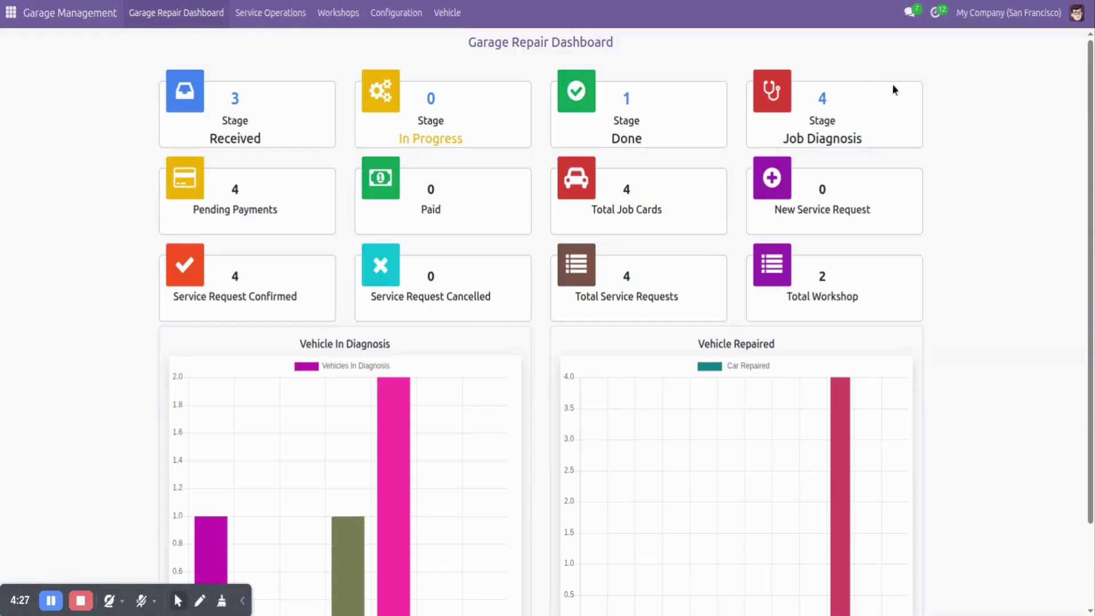
pyautogui.click(860, 111)
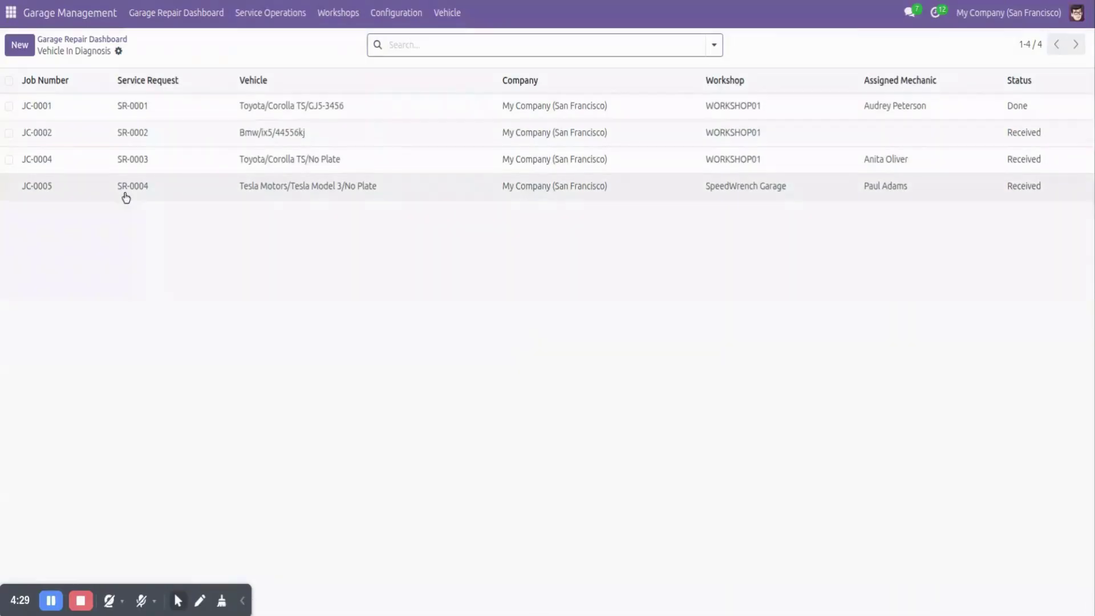
pyautogui.click(231, 192)
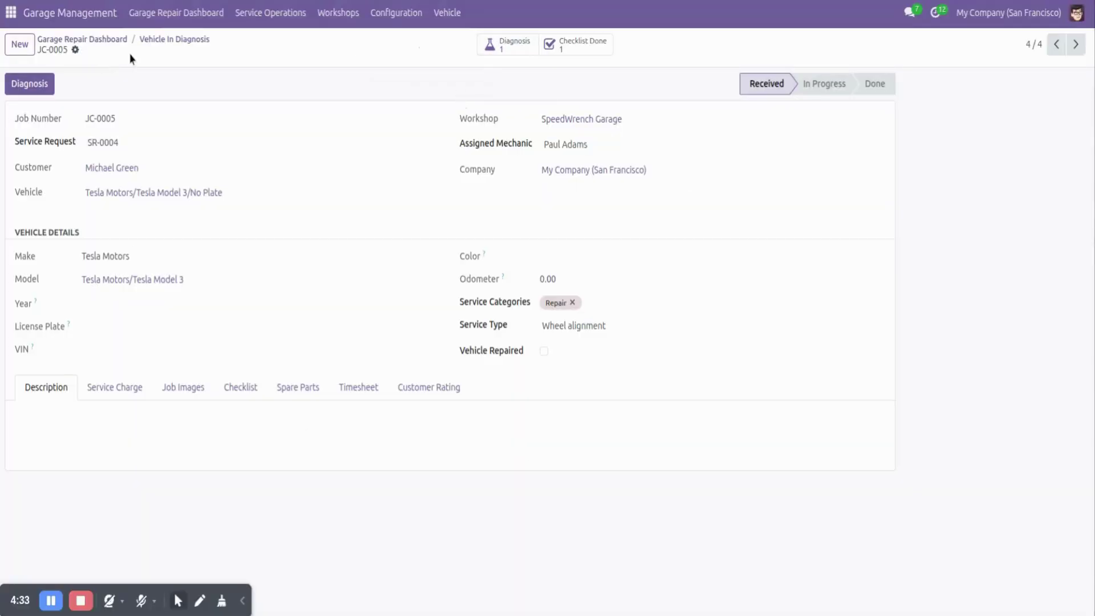
pyautogui.click(139, 39)
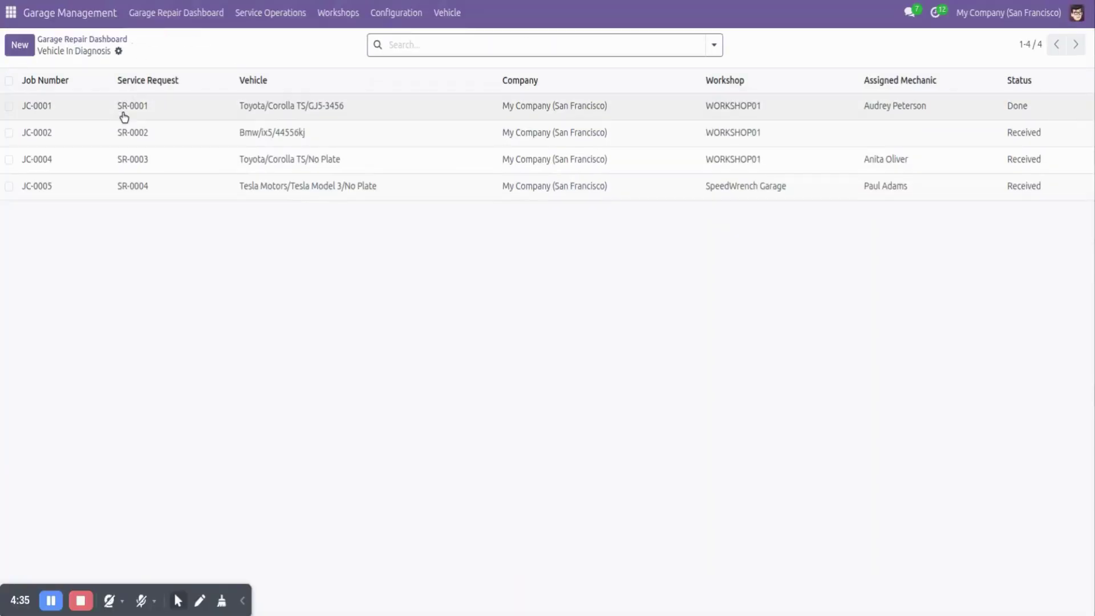
pyautogui.click(114, 39)
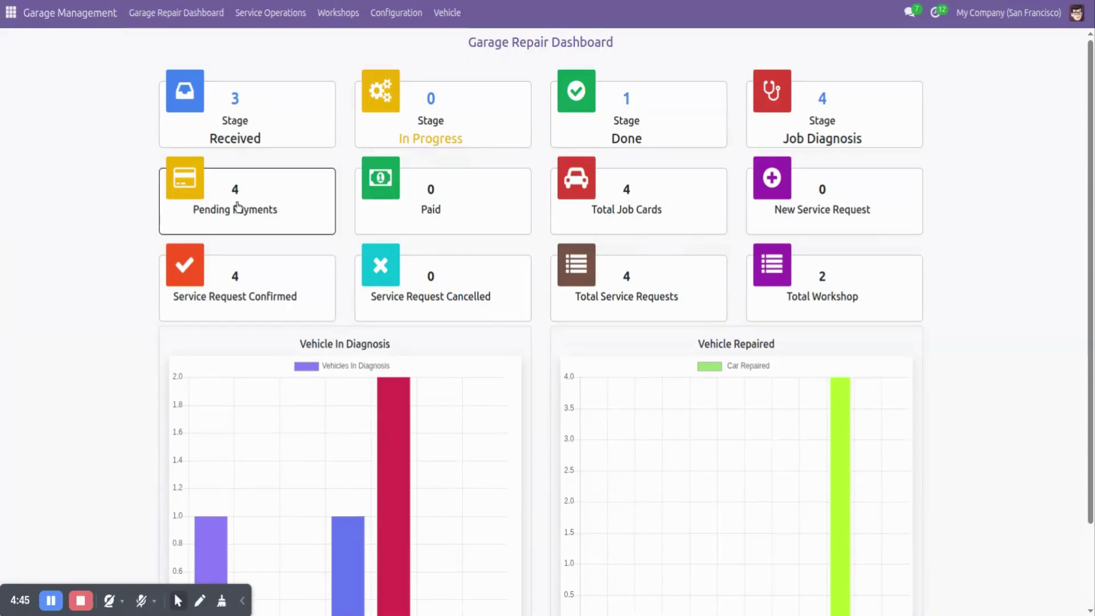
pyautogui.click(632, 285)
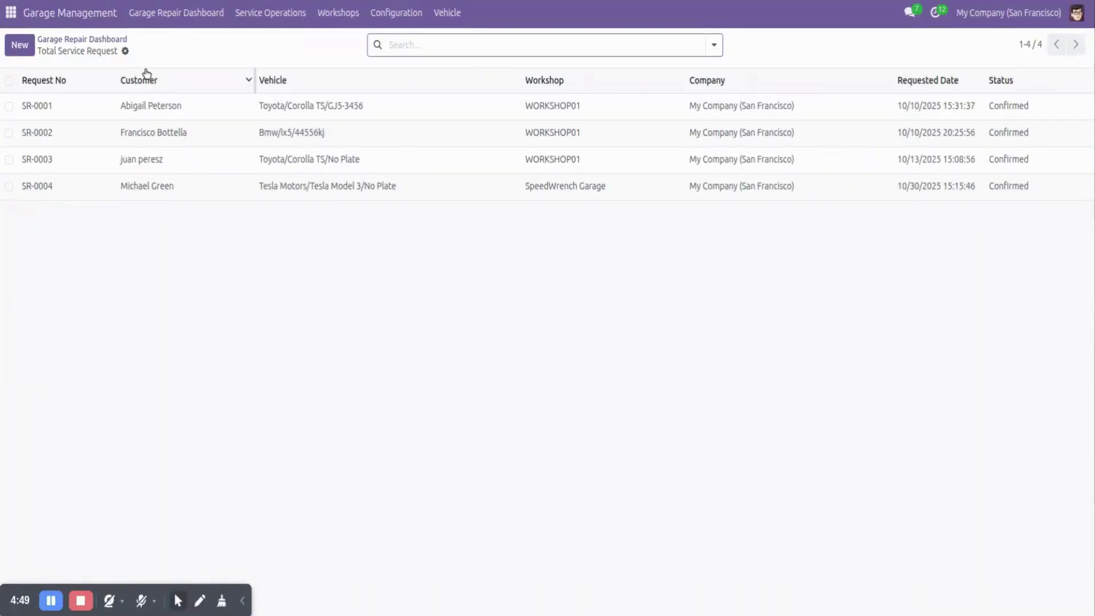
pyautogui.click(122, 40)
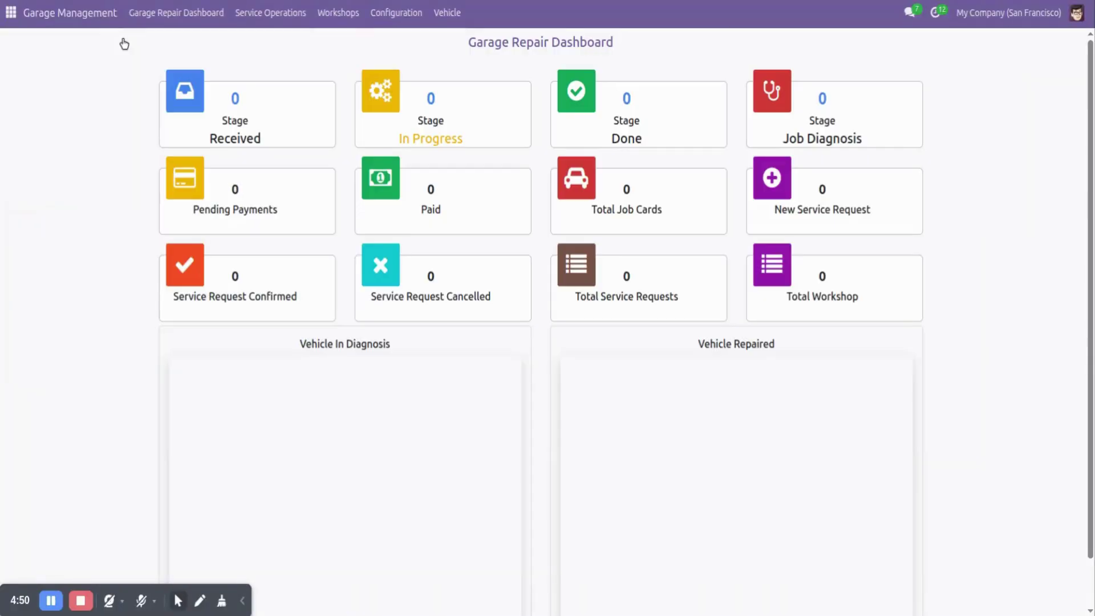
# Step: Open the Tesla Model 3 job card from the dashboard's total job cards and display its diagnosis records
pyautogui.click(613, 217)
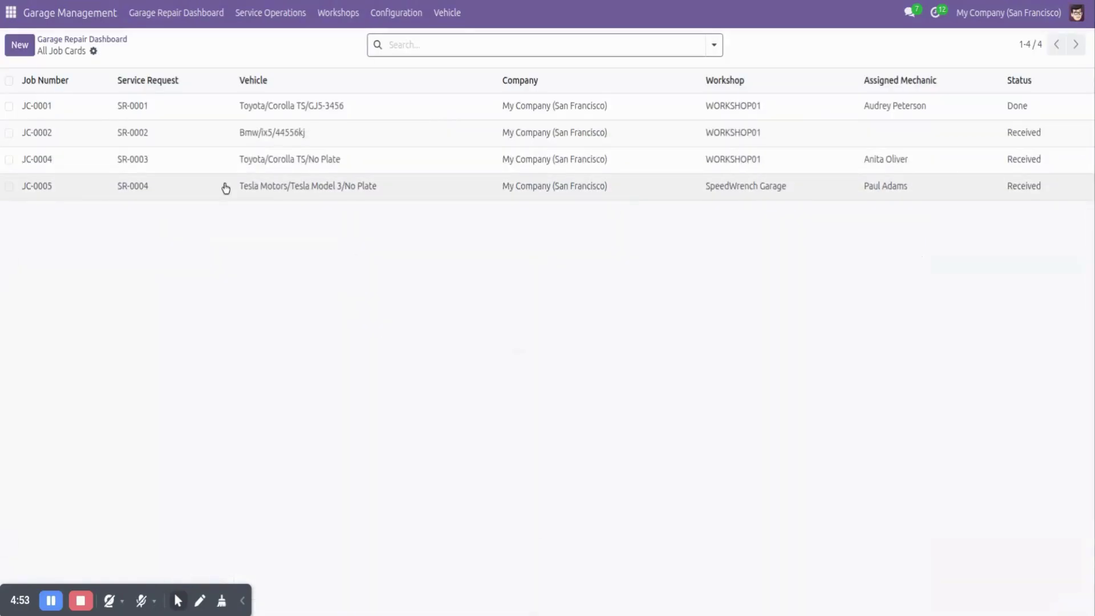
pyautogui.click(215, 190)
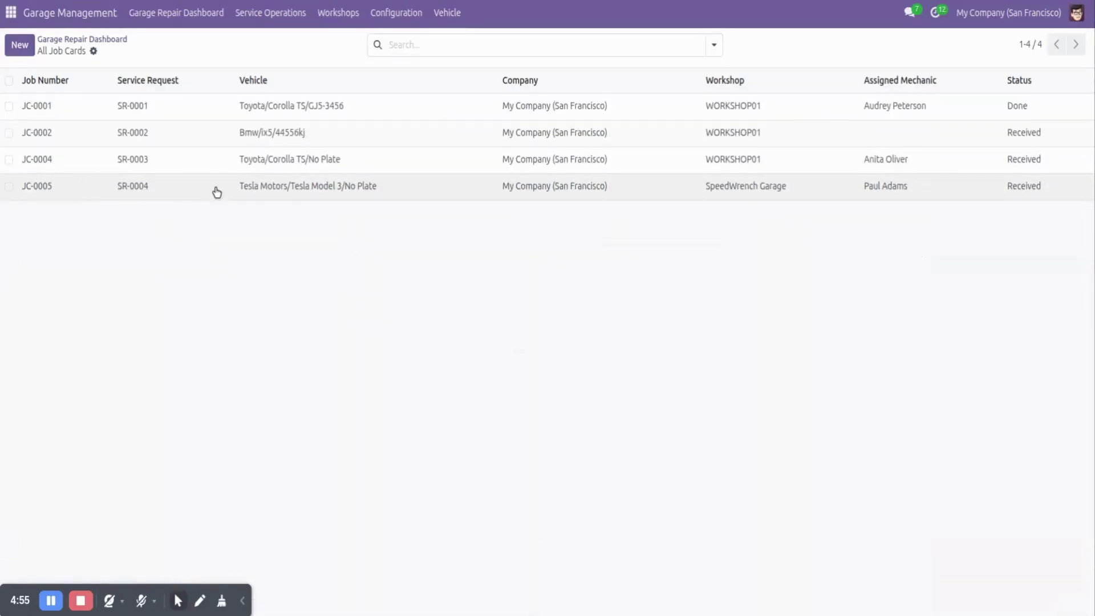
pyautogui.click(517, 52)
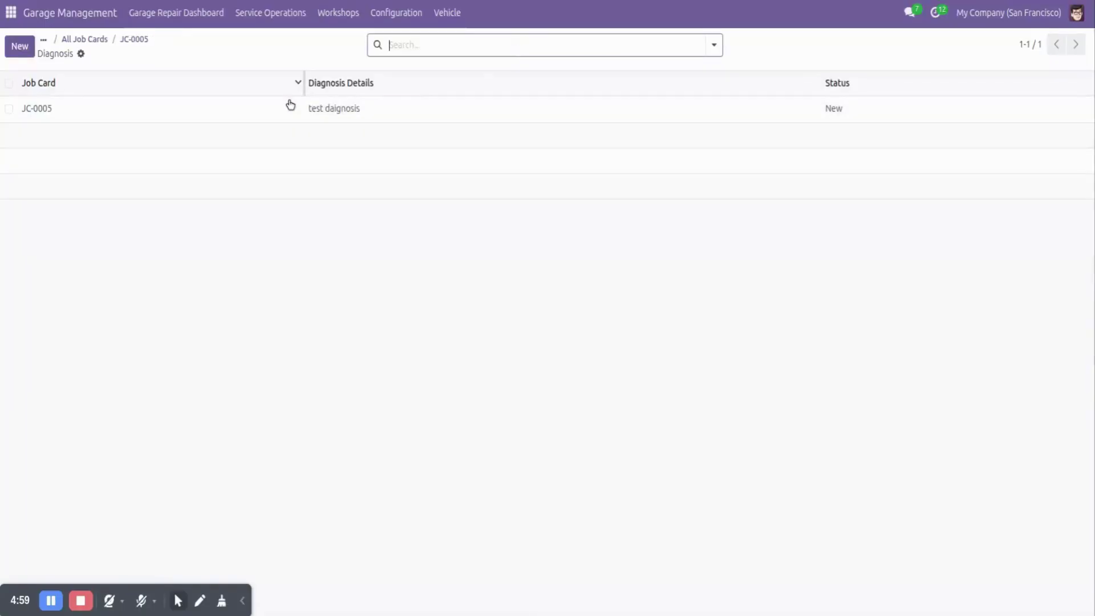